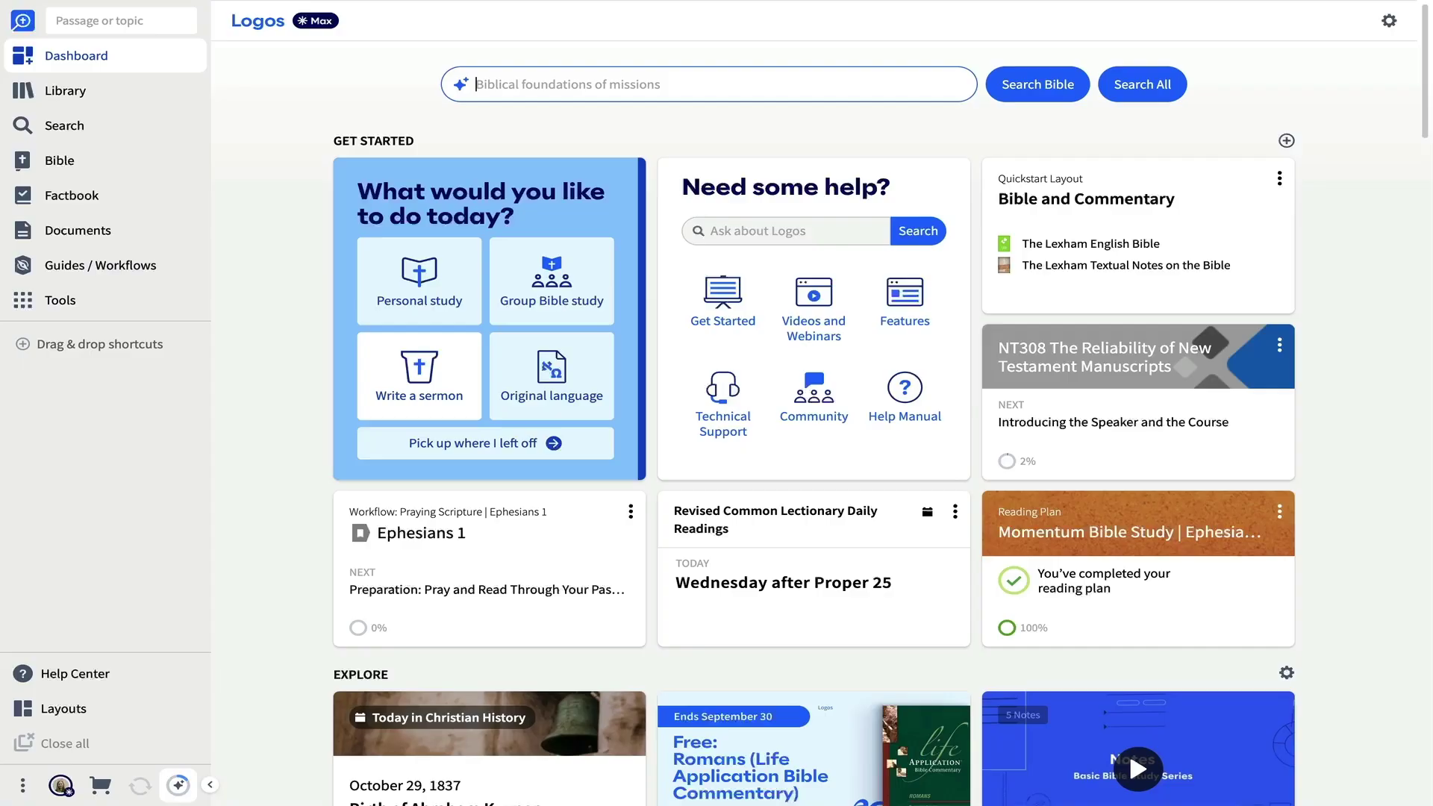
Start a personal study of Mark 4:35-41 from the passage suggestion.
{"action": "left_click", "coordinate": [414, 287]}
{"action": "type", "text": "Mar"}
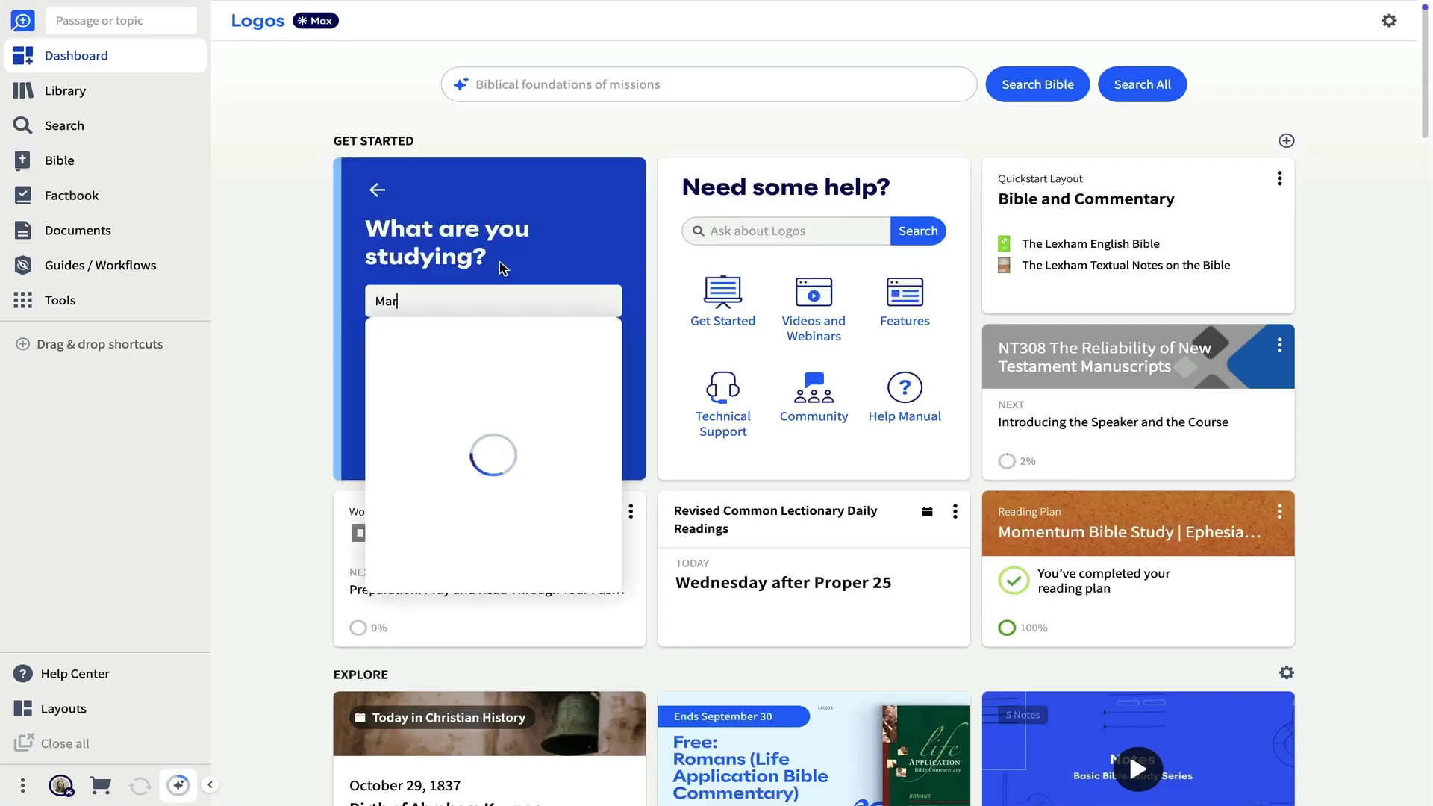
{"action": "type", "text": "k 4:35-41"}
{"action": "left_click", "coordinate": [448, 337]}
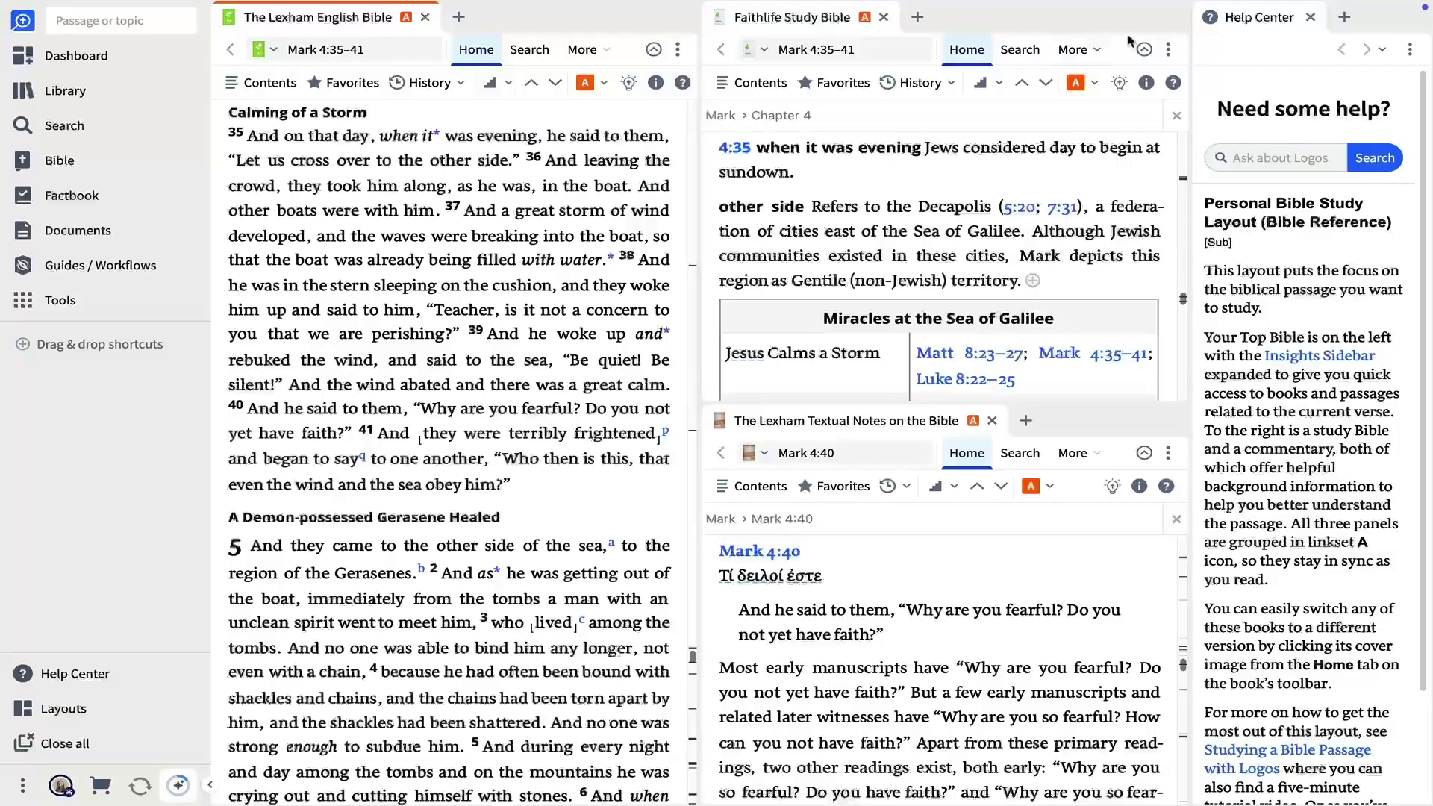
Close the Help Center and scroll through the Mark 4:35 study panels.
{"action": "left_click", "coordinate": [1311, 18]}
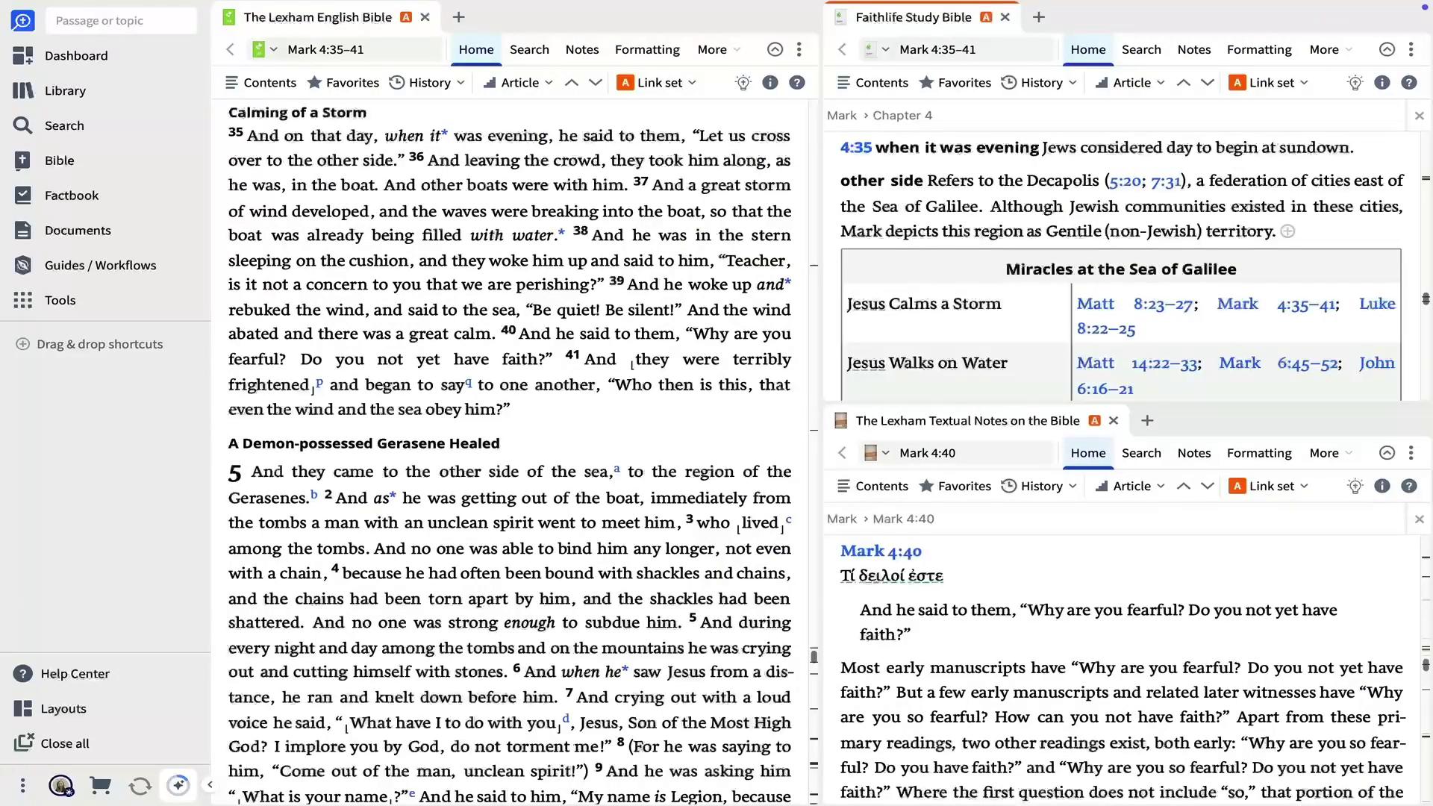
{"action": "scroll", "coordinate": [711, 426], "scroll_direction": "down", "scroll_amount": 3}
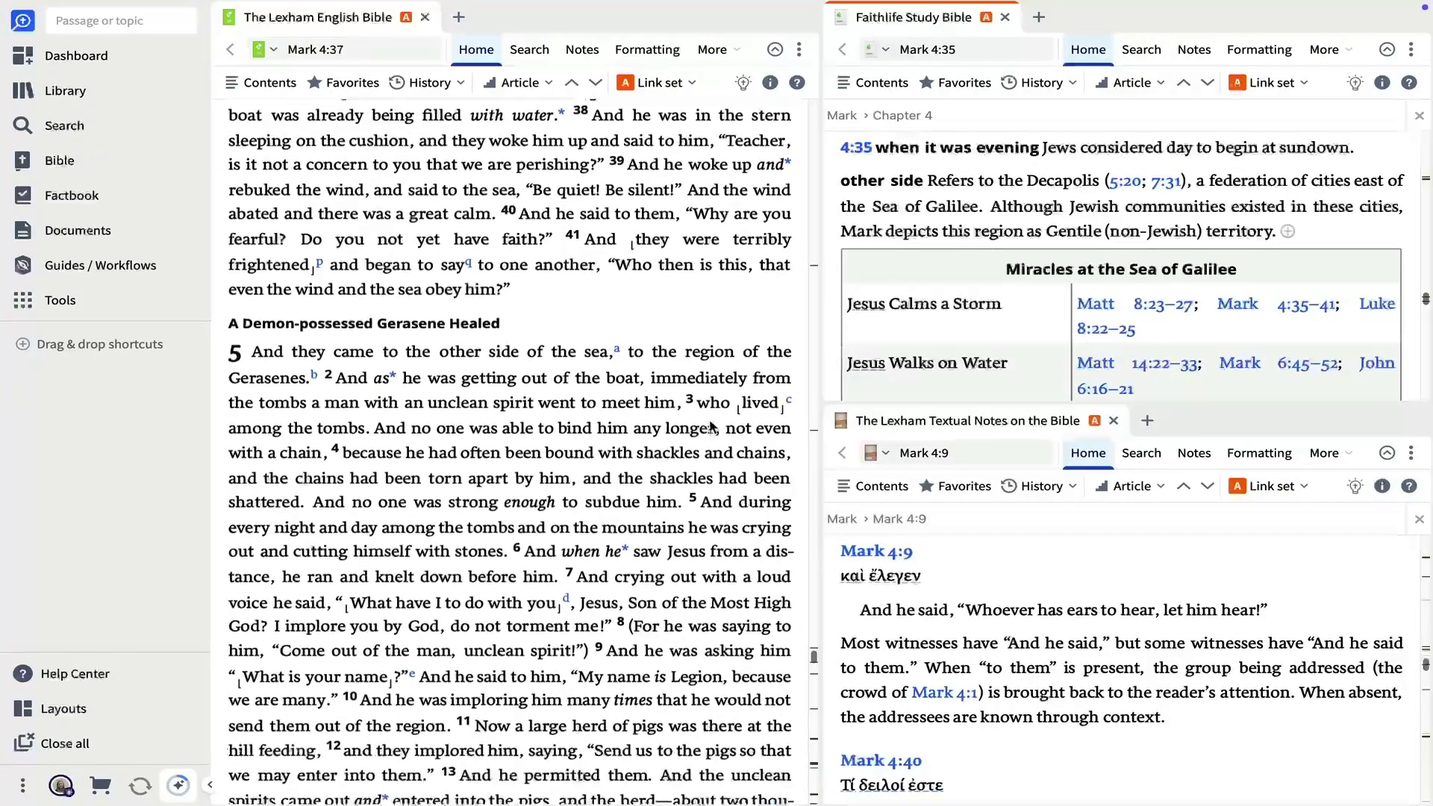
{"action": "scroll", "coordinate": [710, 427], "scroll_direction": "down", "scroll_amount": 9}
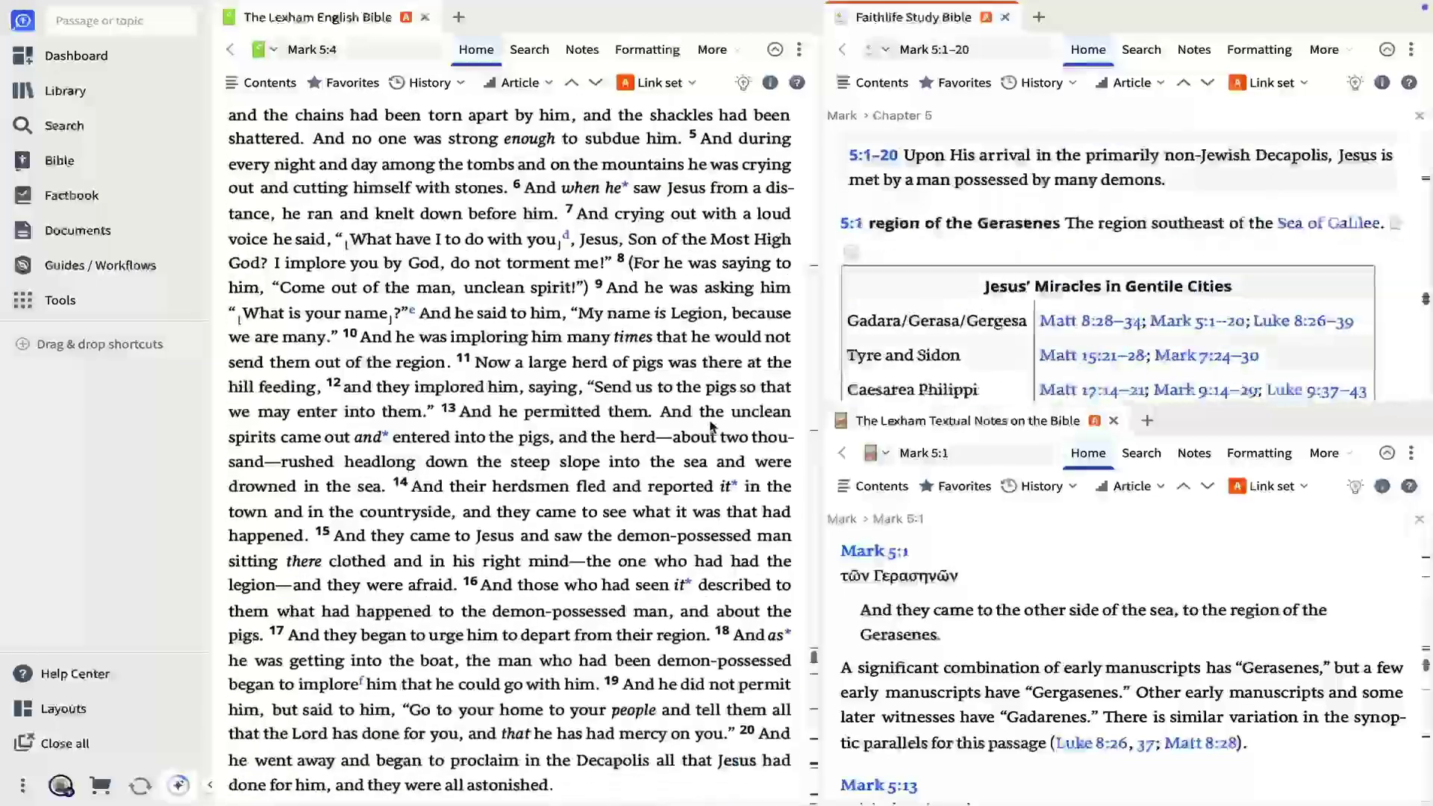
{"action": "scroll", "coordinate": [711, 427], "scroll_direction": "down", "scroll_amount": 3}
{"action": "scroll", "coordinate": [711, 427], "scroll_direction": "up", "scroll_amount": 7}
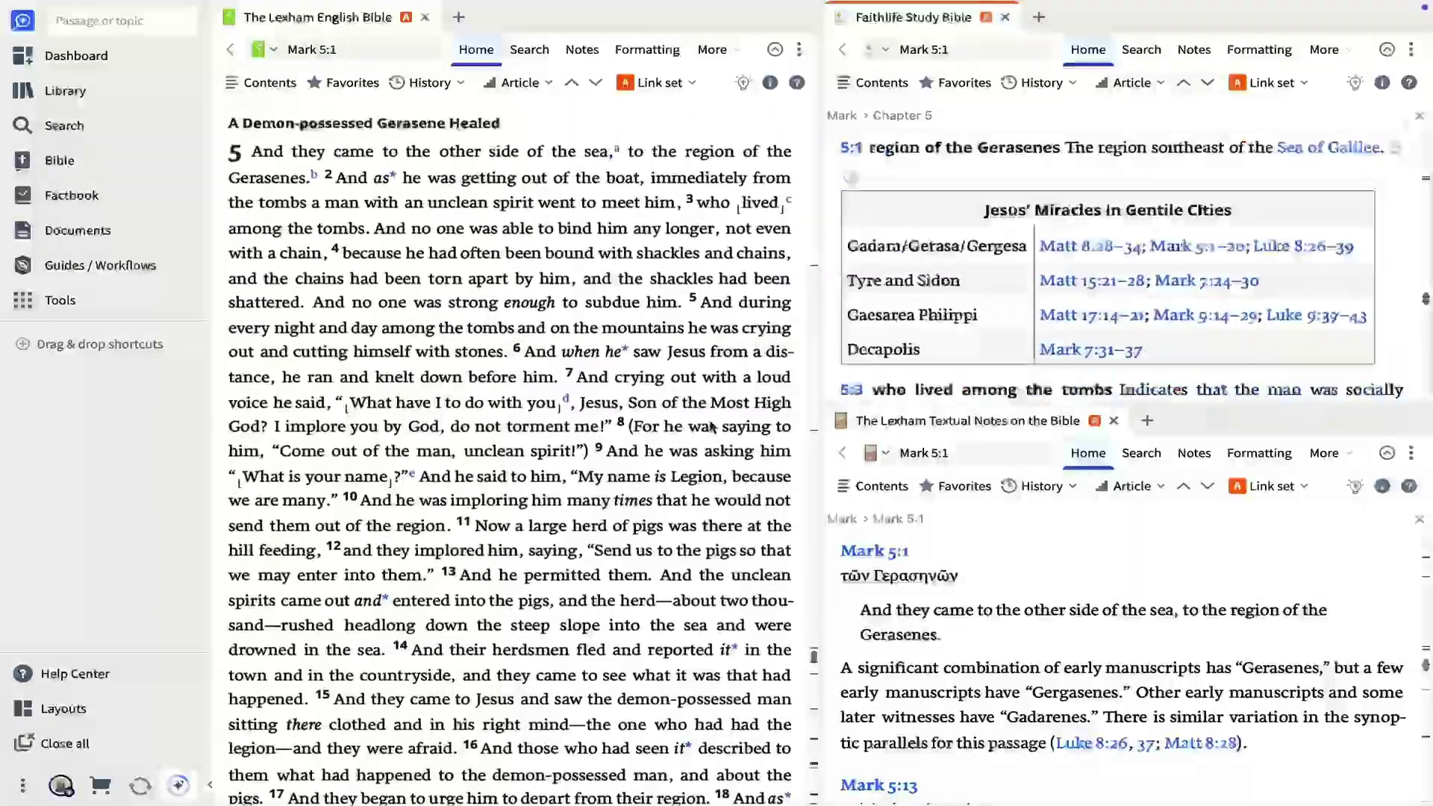
{"action": "scroll", "coordinate": [710, 427], "scroll_direction": "up", "scroll_amount": 7}
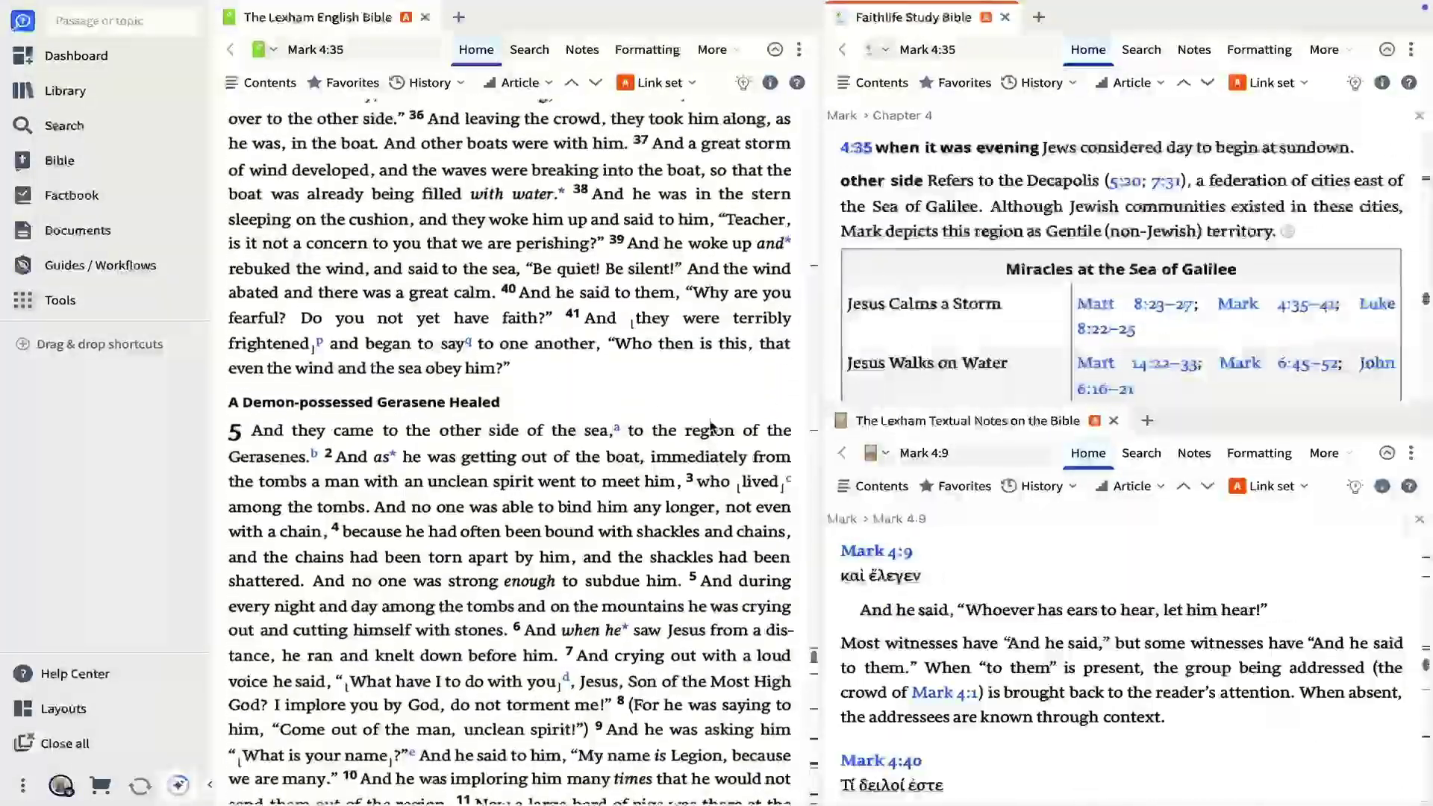
{"action": "scroll", "coordinate": [711, 427], "scroll_direction": "up", "scroll_amount": 1}
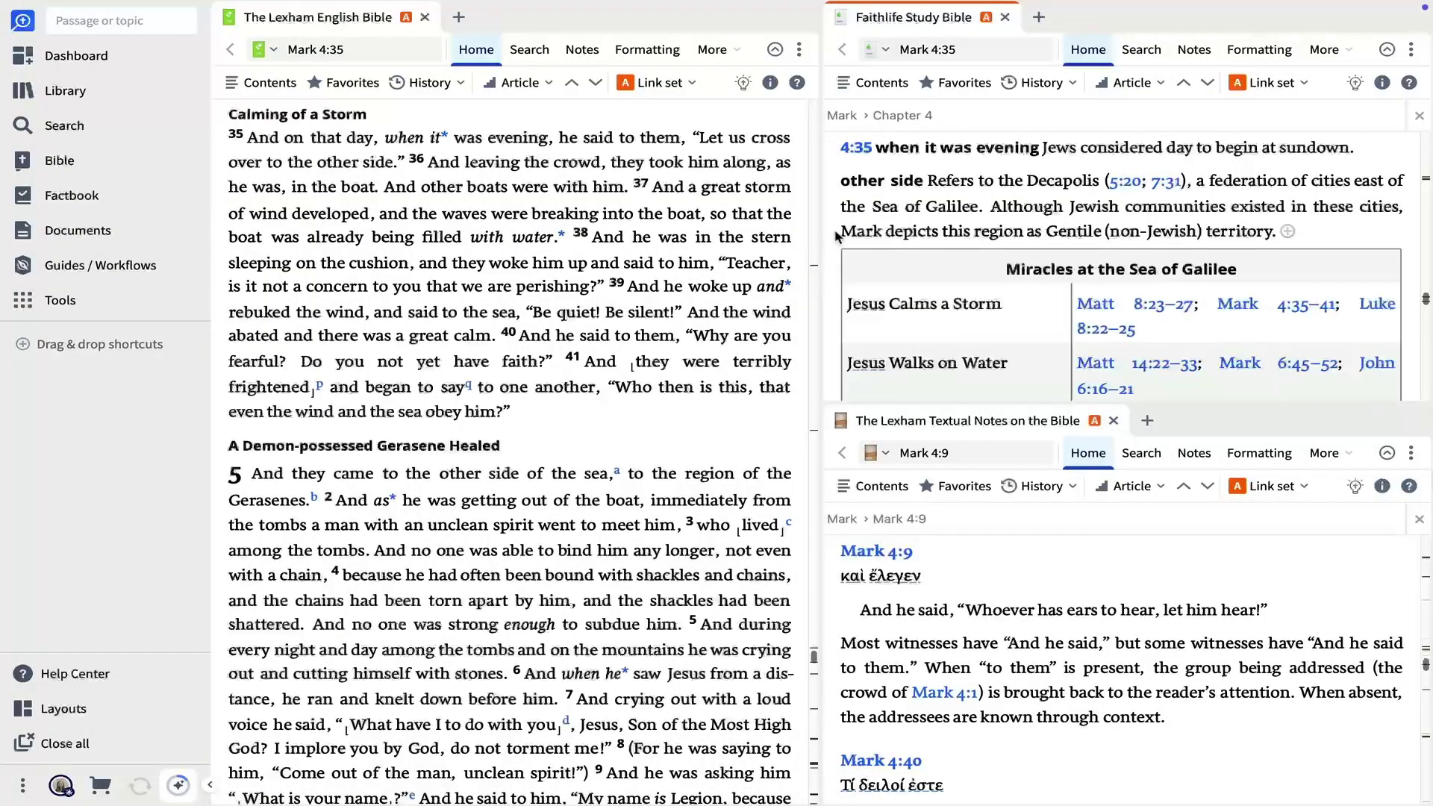
Anchor a note to the FSB's Gentile-territory sentence: the boat scene falls between Jewish and Gentile public ministry.
{"action": "left_click_drag", "start_coordinate": [867, 236], "coordinate": [1260, 238]}
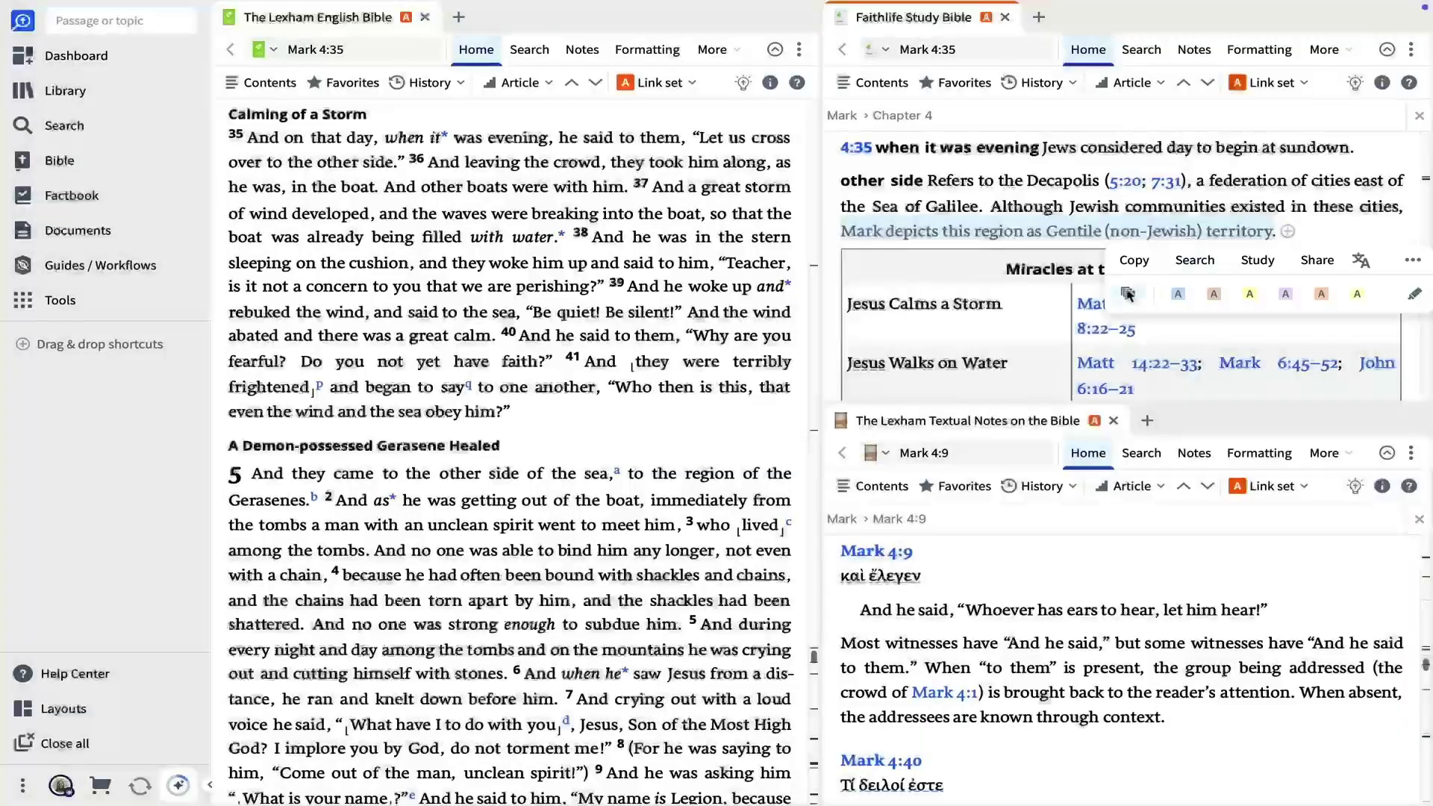
{"action": "left_click", "coordinate": [1127, 293]}
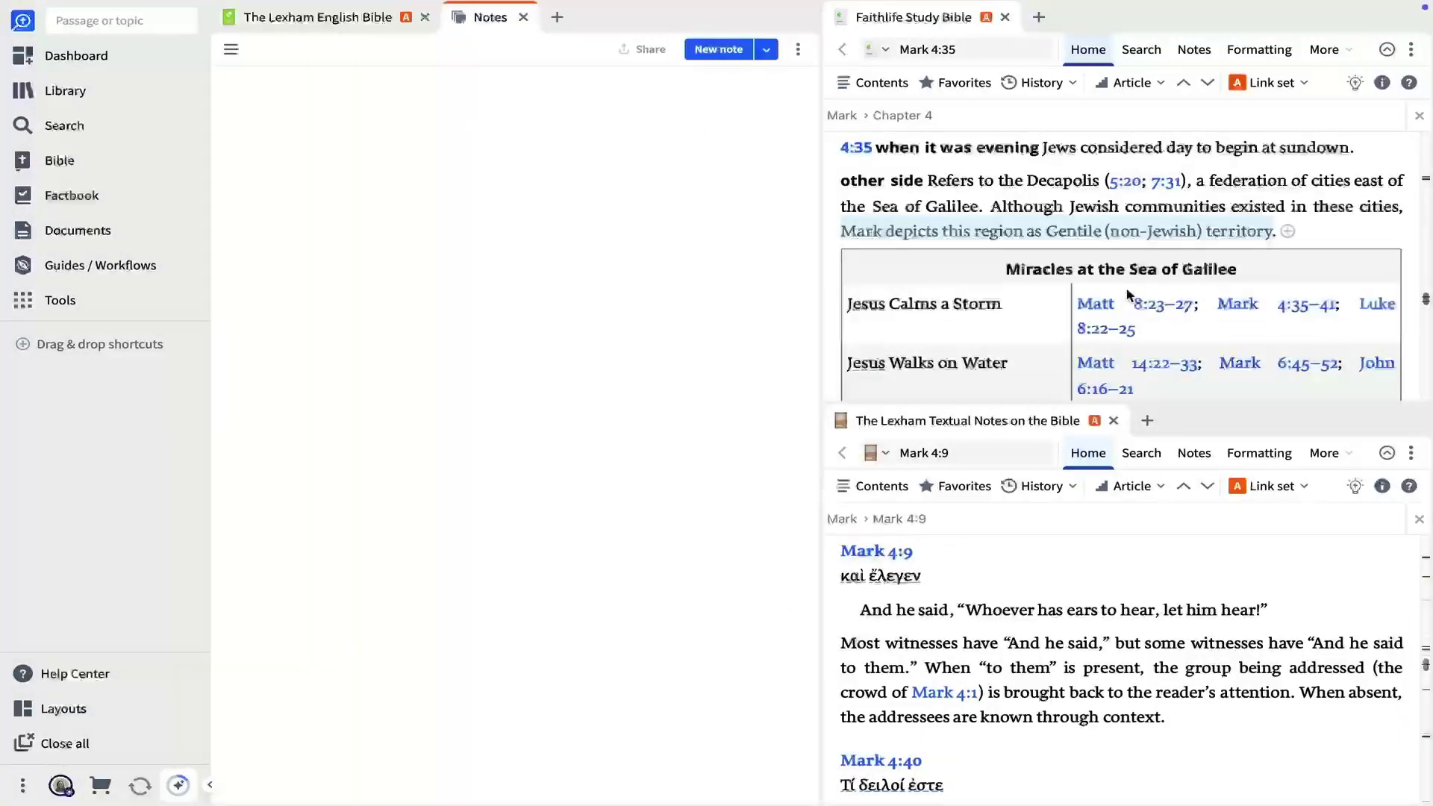
{"action": "type", "text": "This scene i"}
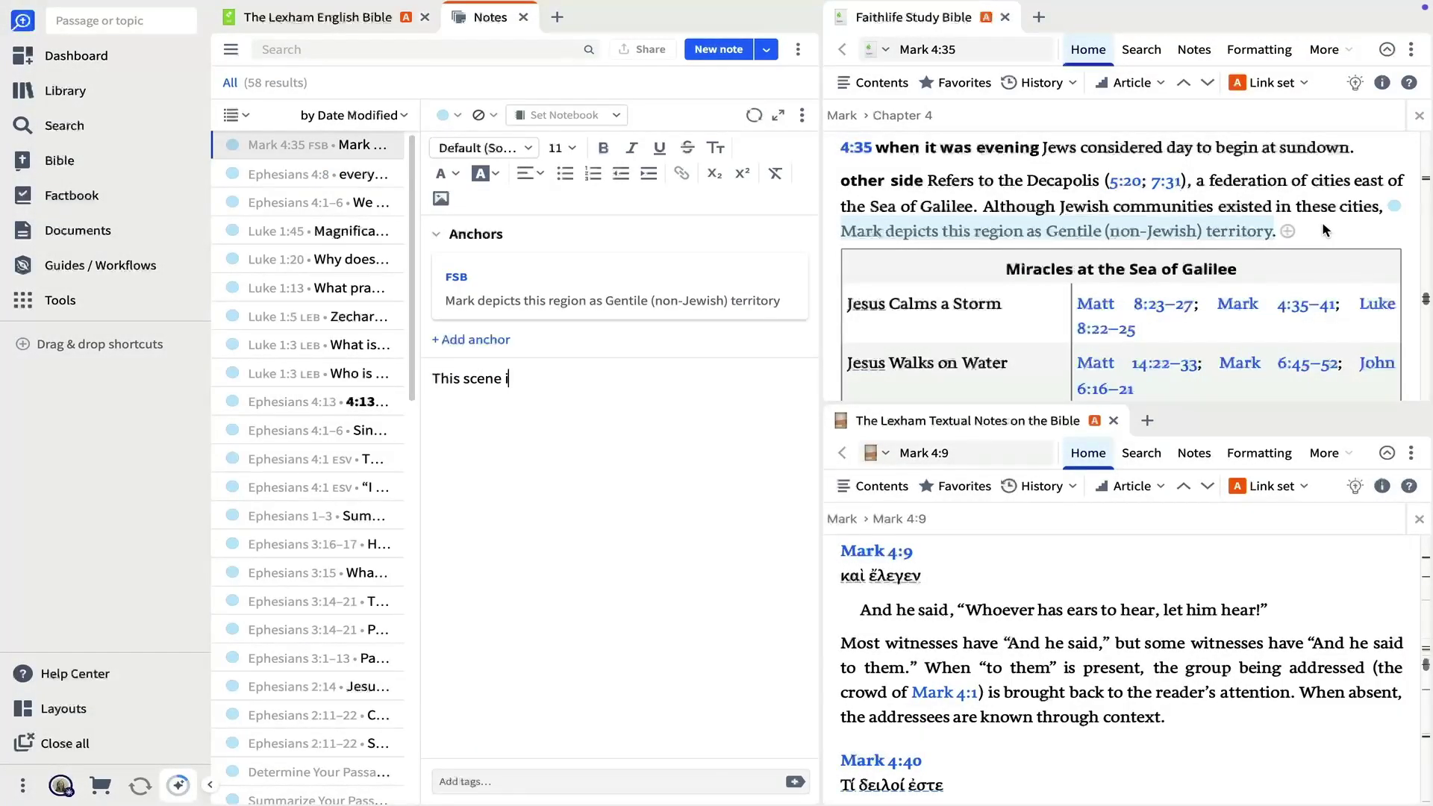
{"action": "type", "text": "n the boat among Jesus a"}
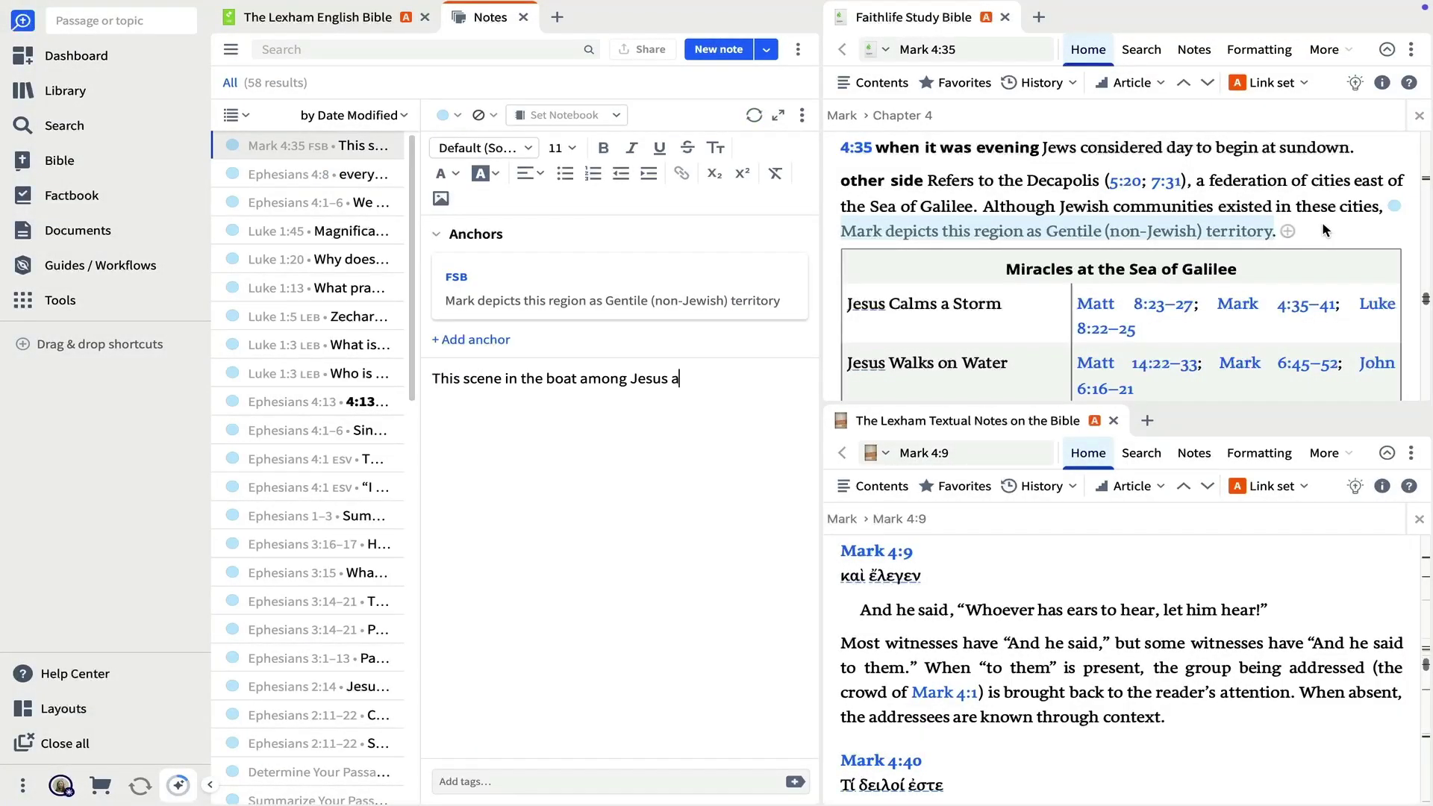
{"action": "type", "text": "nd the disciples takes place between "}
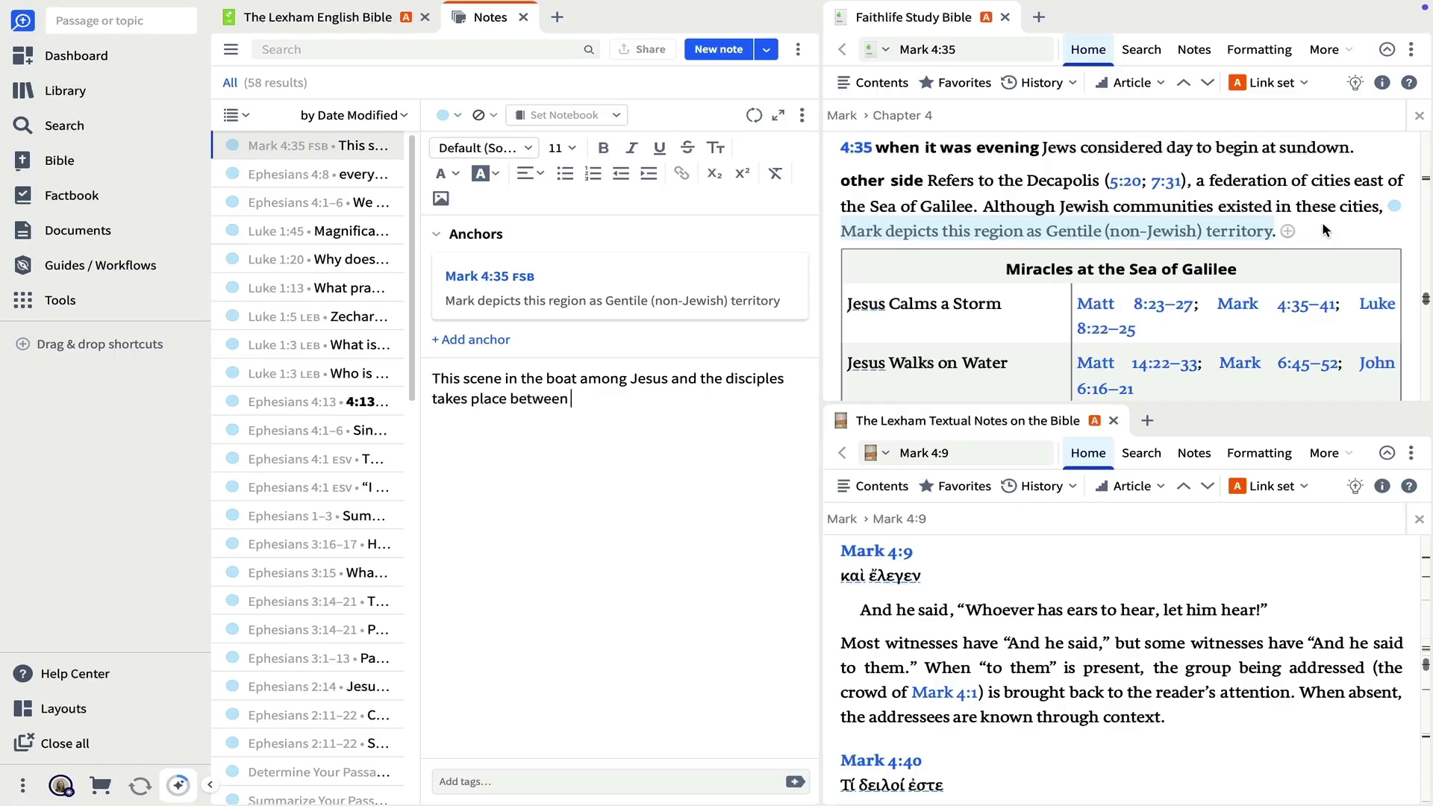
{"action": "type", "text": "public ministry to Jews on one side of the"}
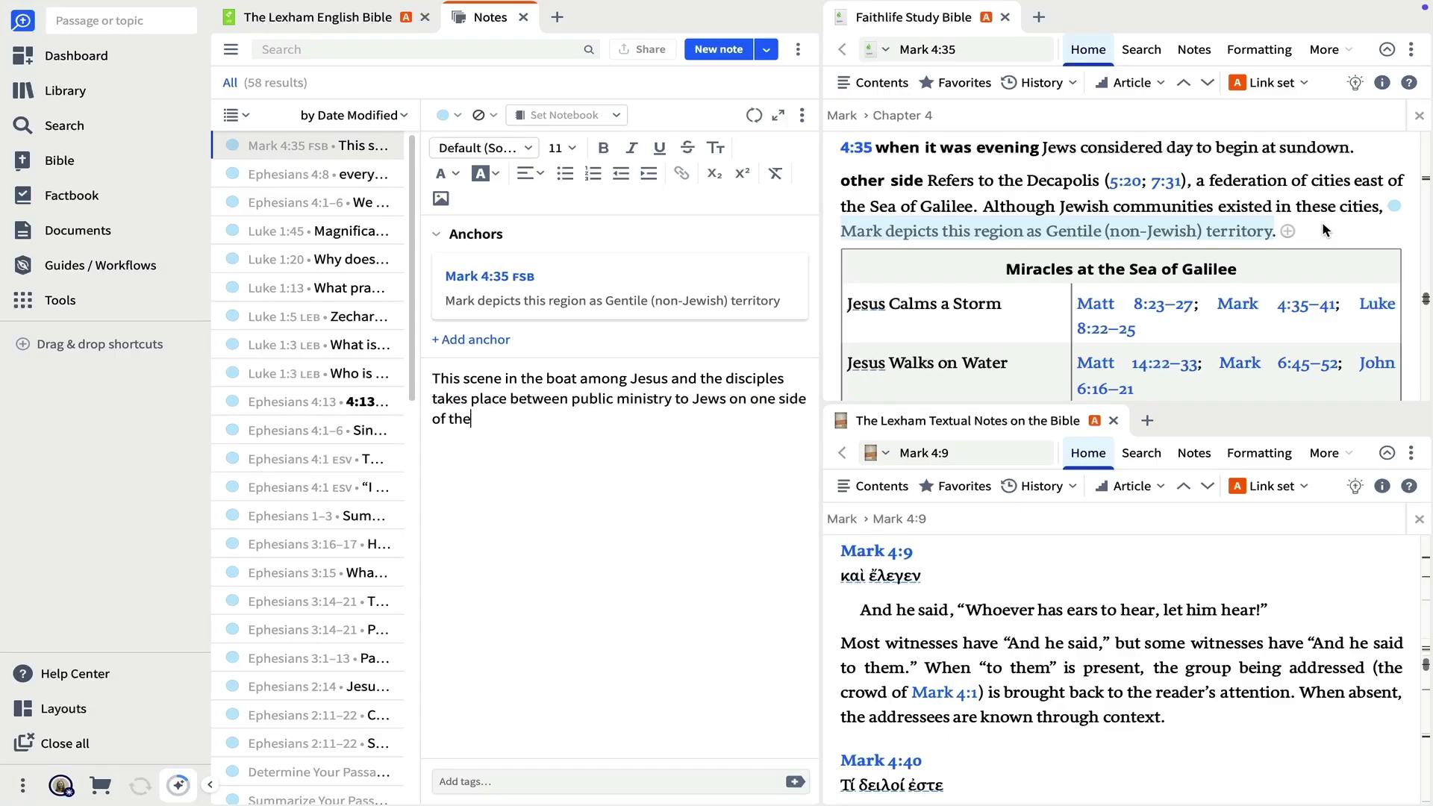
{"action": "type", "text": " sea and Gentiles on the other."}
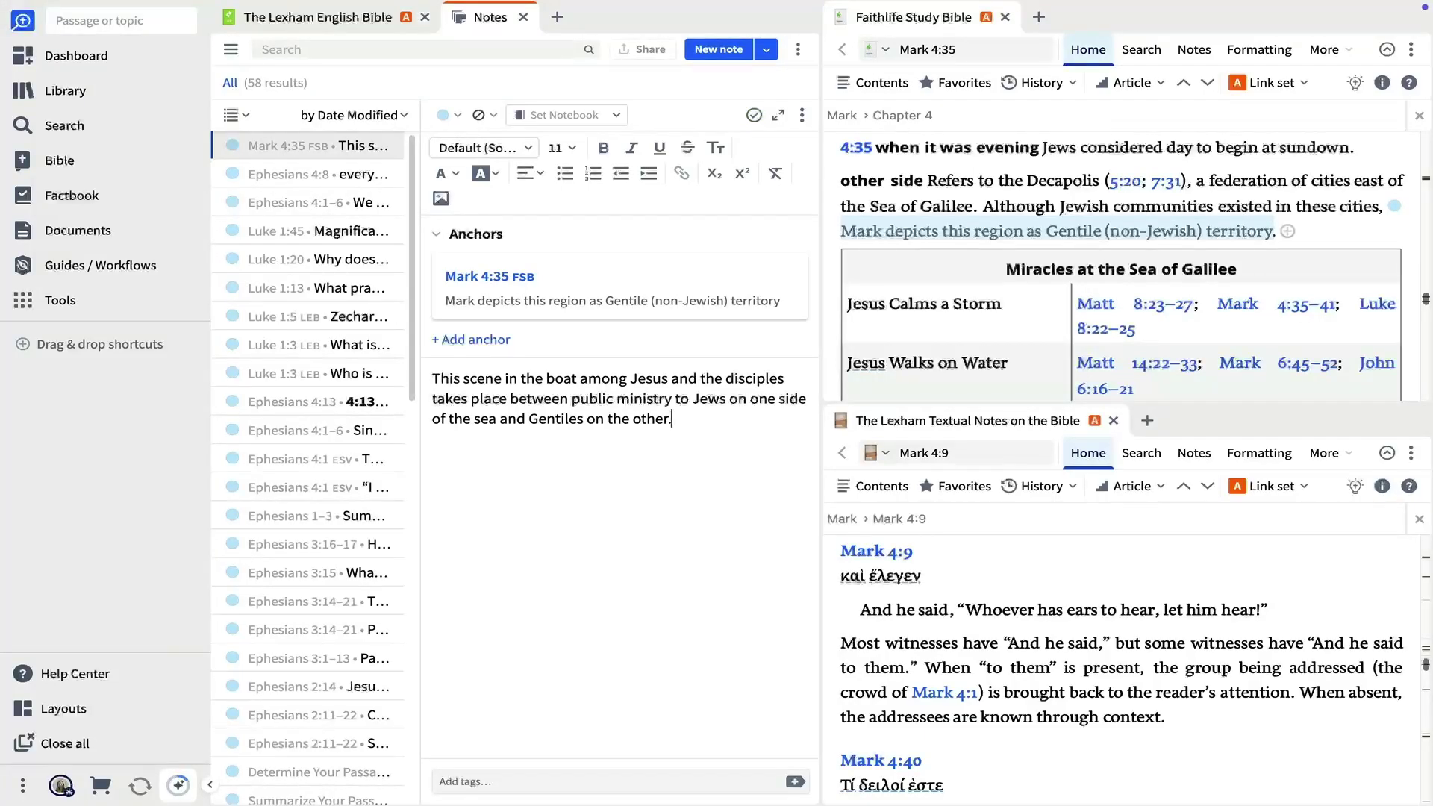
{"action": "key", "text": "ctrl+shift+Tab"}
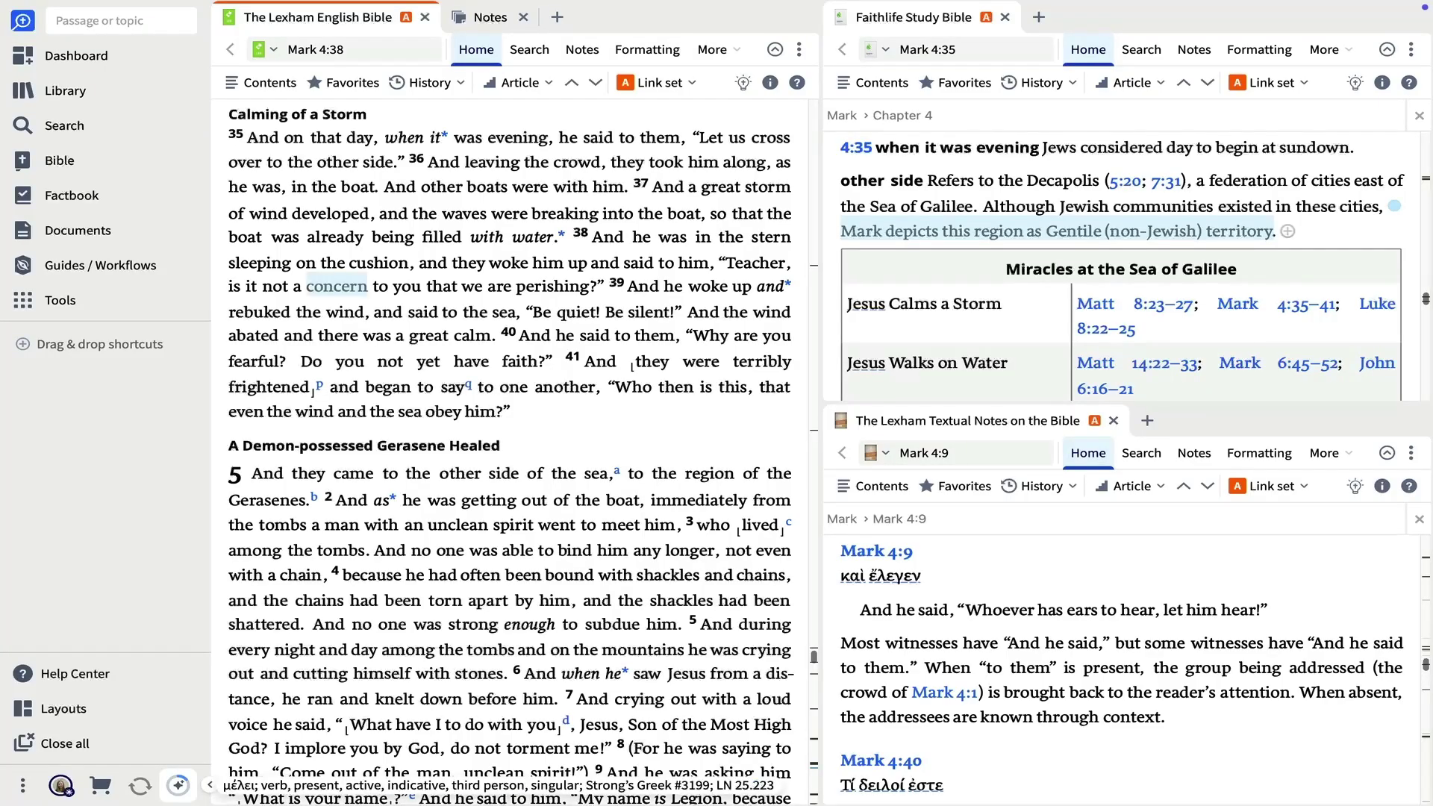
Open a Bible Word Study on μέλει from 'concern' in Mark 4:38, docked left, listing its six 'concern' verses.
{"action": "right_click", "coordinate": [336, 286]}
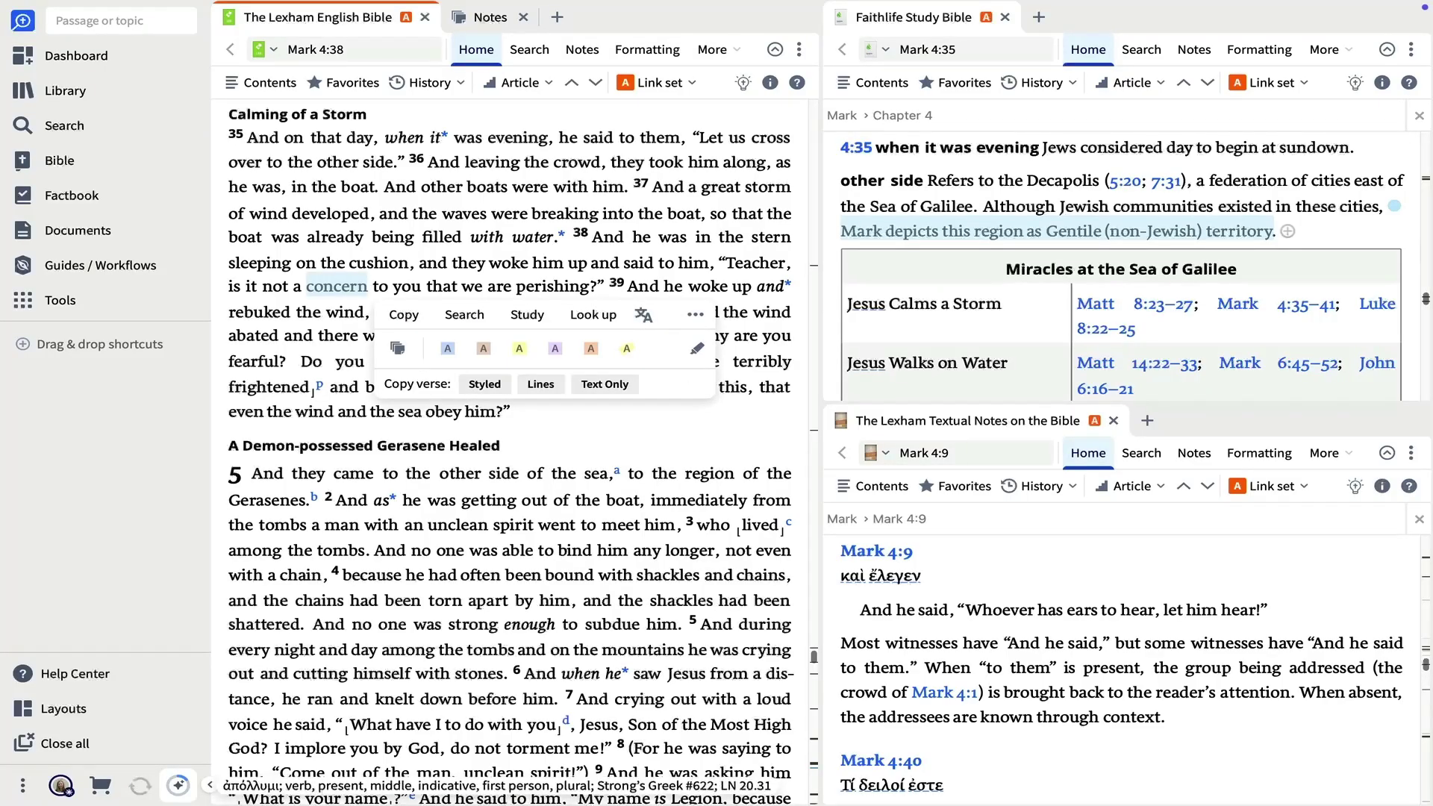
{"action": "left_click", "coordinate": [527, 314]}
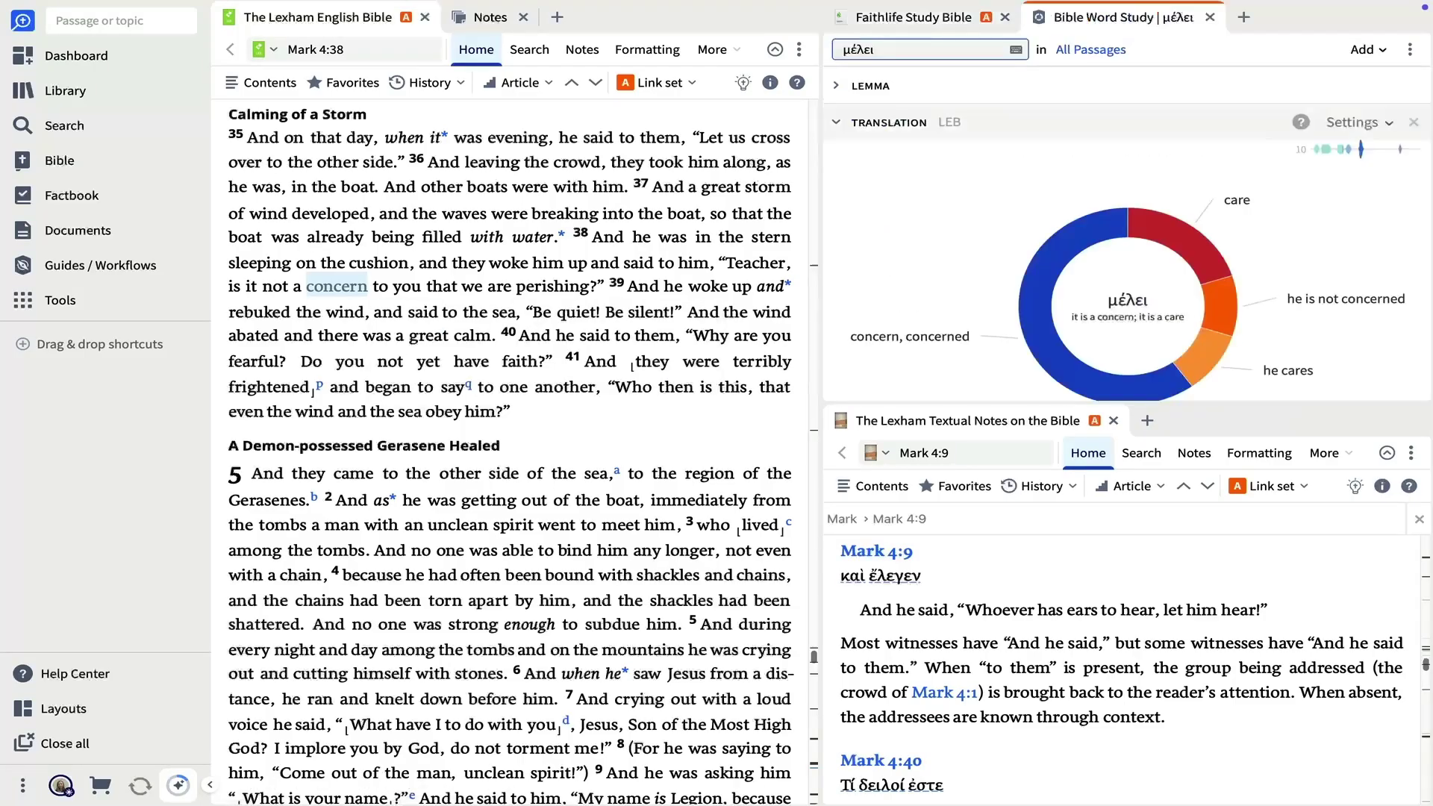
{"action": "left_click_drag", "start_coordinate": [1123, 16], "coordinate": [642, 16]}
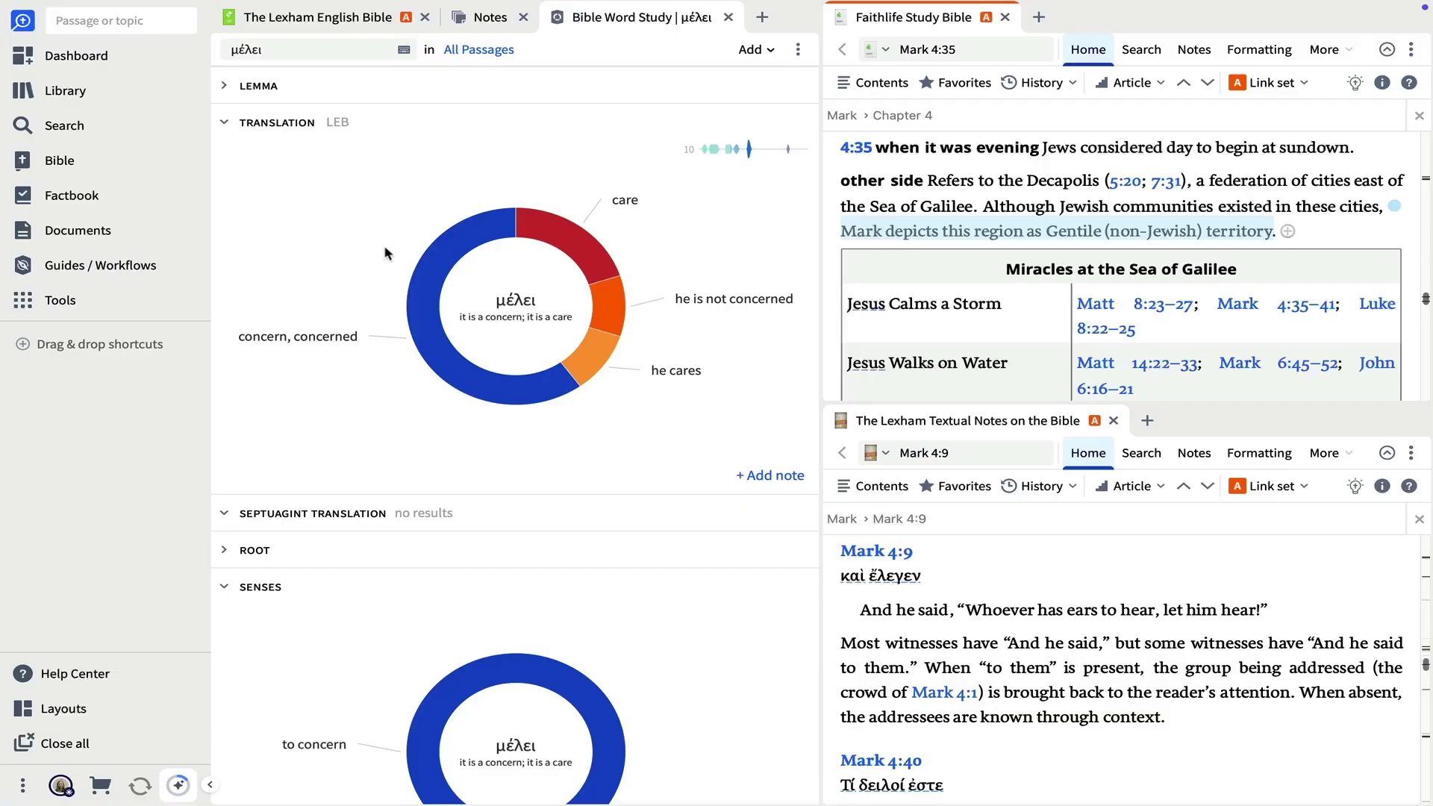
{"action": "left_click", "coordinate": [399, 269]}
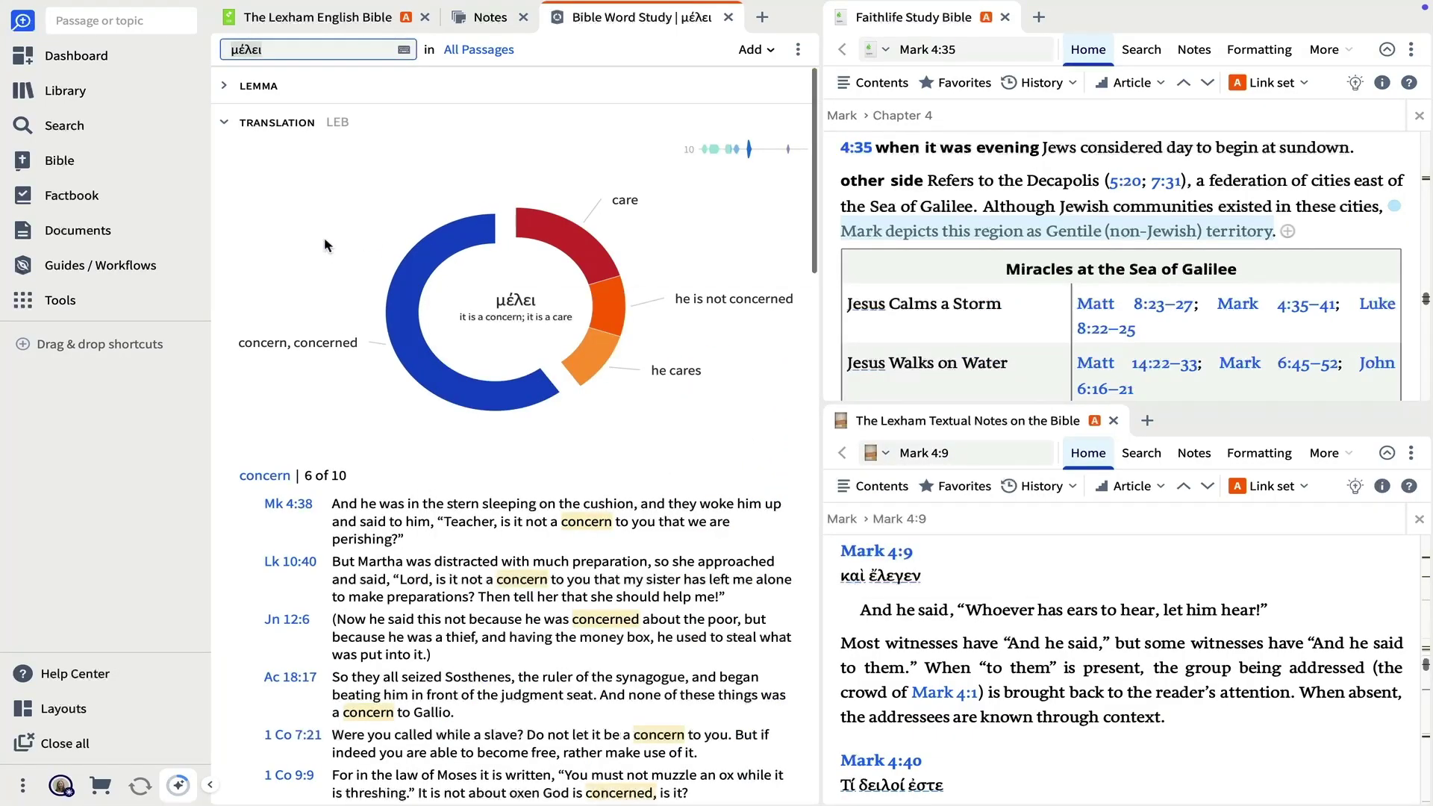
{"action": "scroll", "coordinate": [324, 244], "scroll_direction": "down", "scroll_amount": 3}
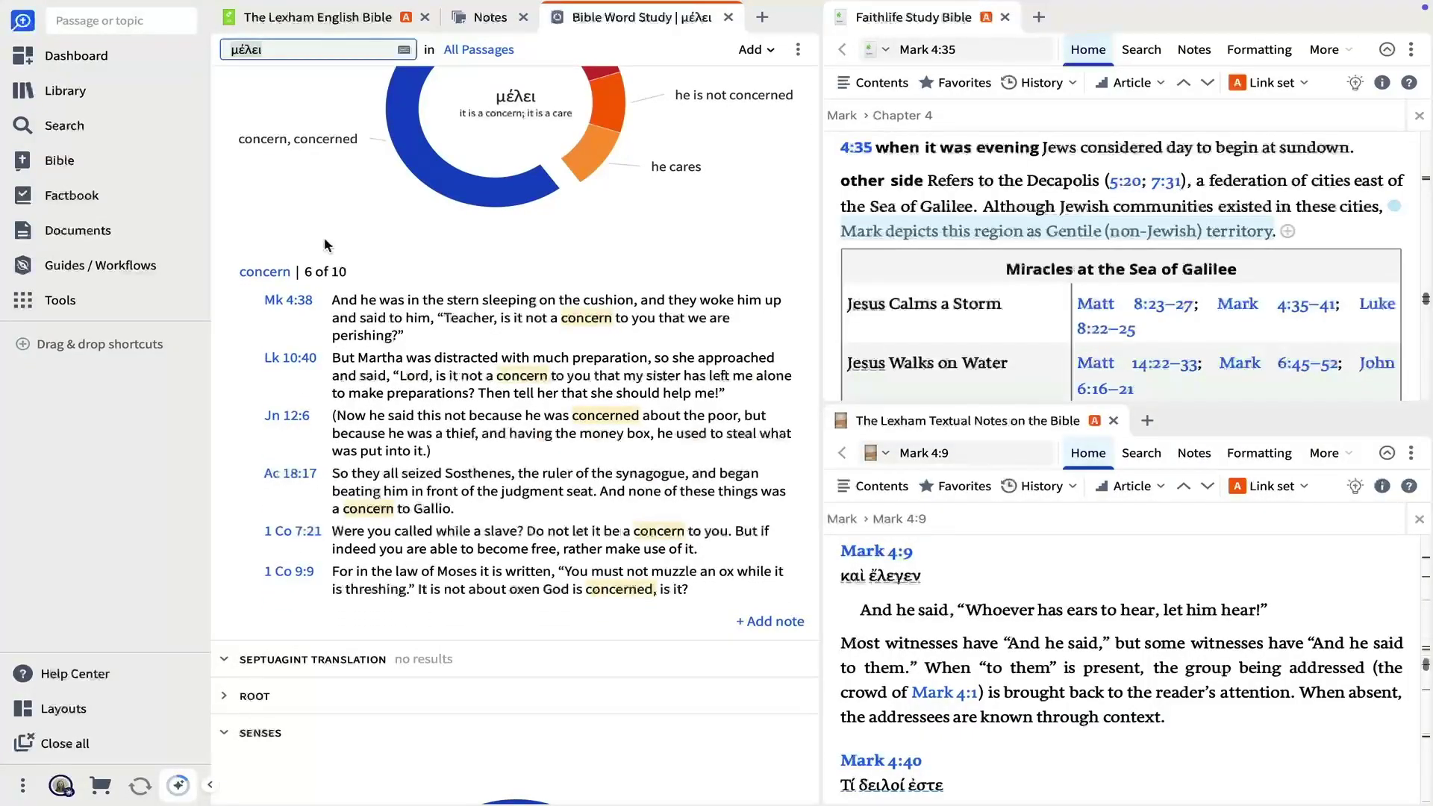
Anchor a note on 'concern' likening the disciples' accusation to John 10's hired hand and Gallio in Acts 18.
{"action": "left_click", "coordinate": [288, 300]}
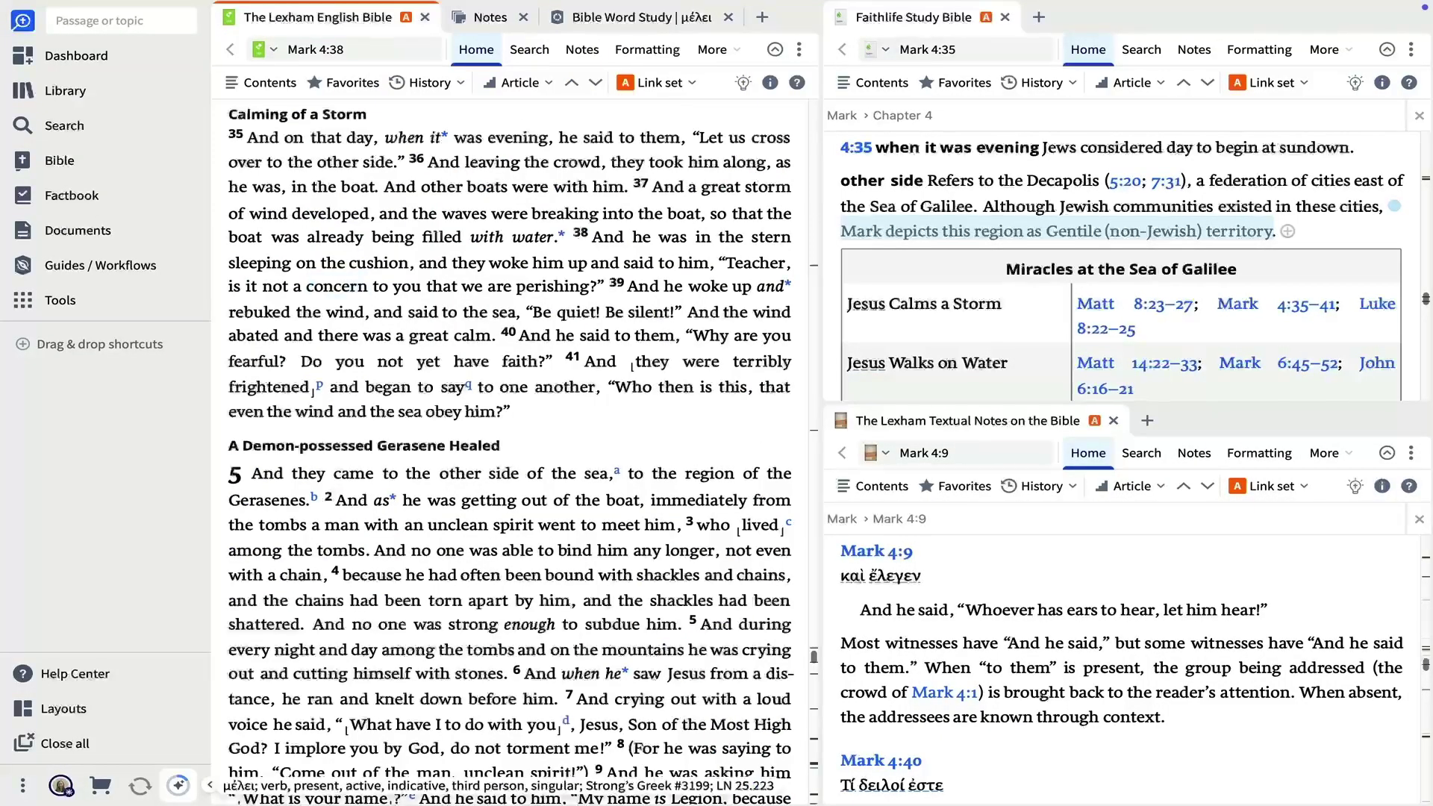
{"action": "right_click", "coordinate": [336, 286]}
{"action": "left_click", "coordinate": [642, 313]}
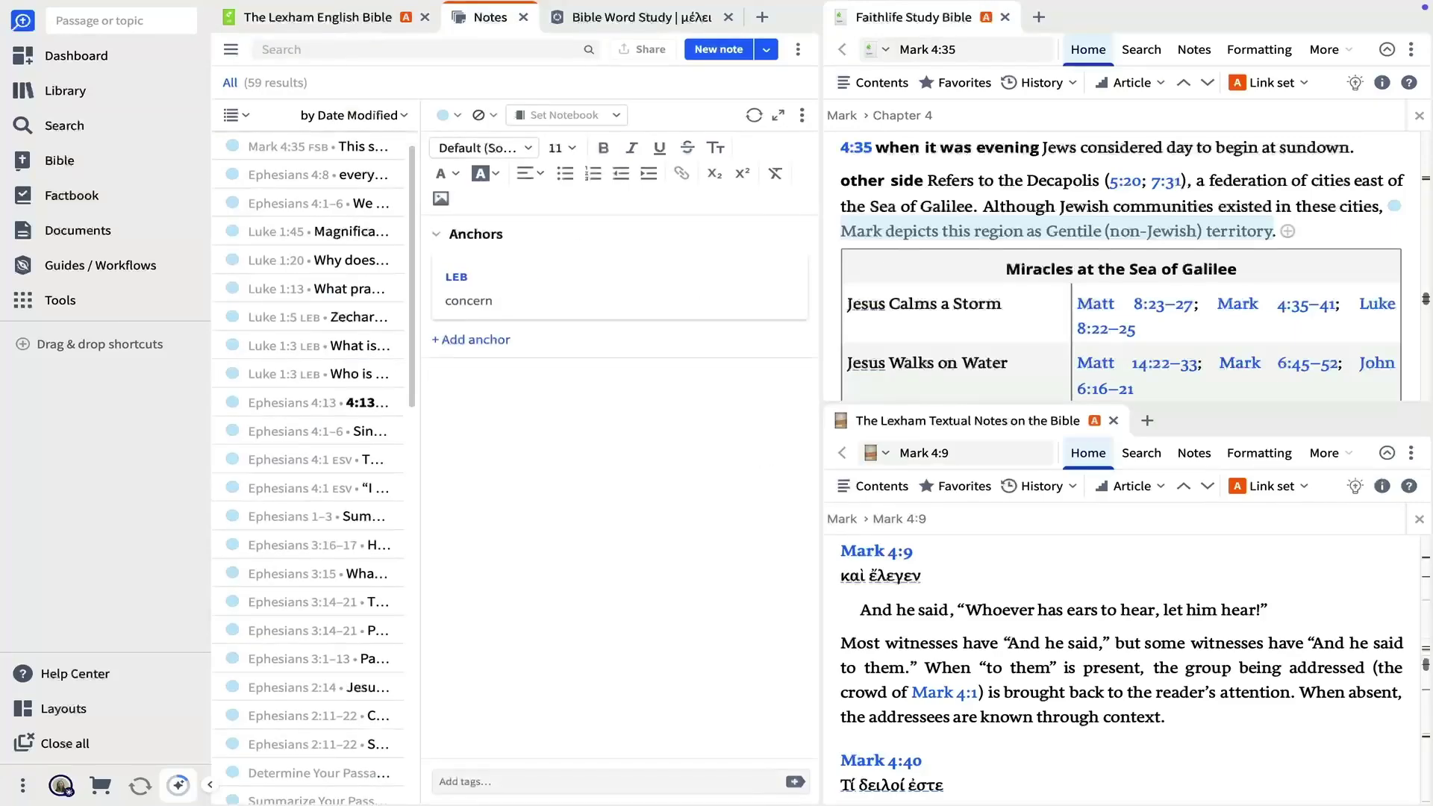
{"action": "type", "text": "The disciples are accusing Jesus"}
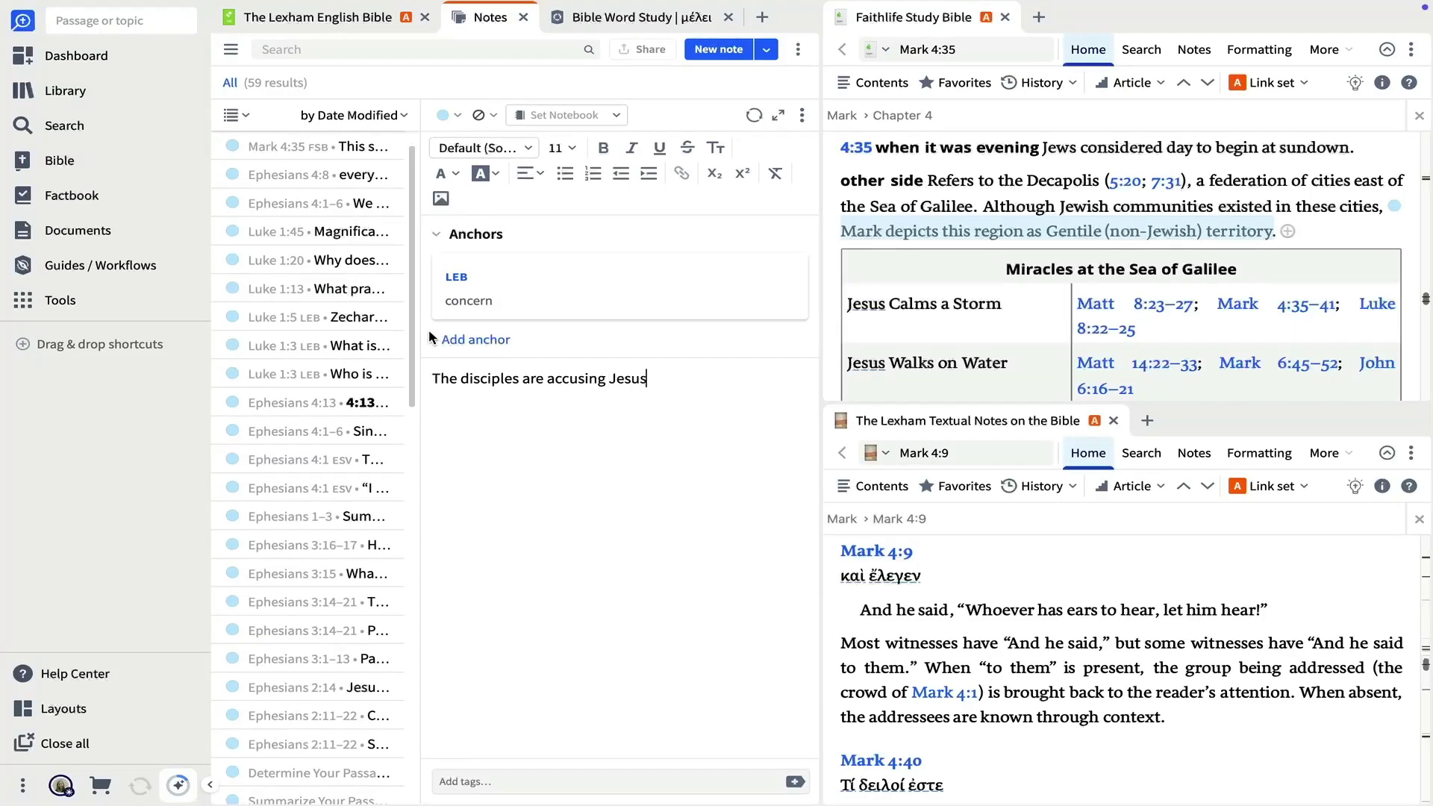
{"action": "type", "text": " of indifference, like"}
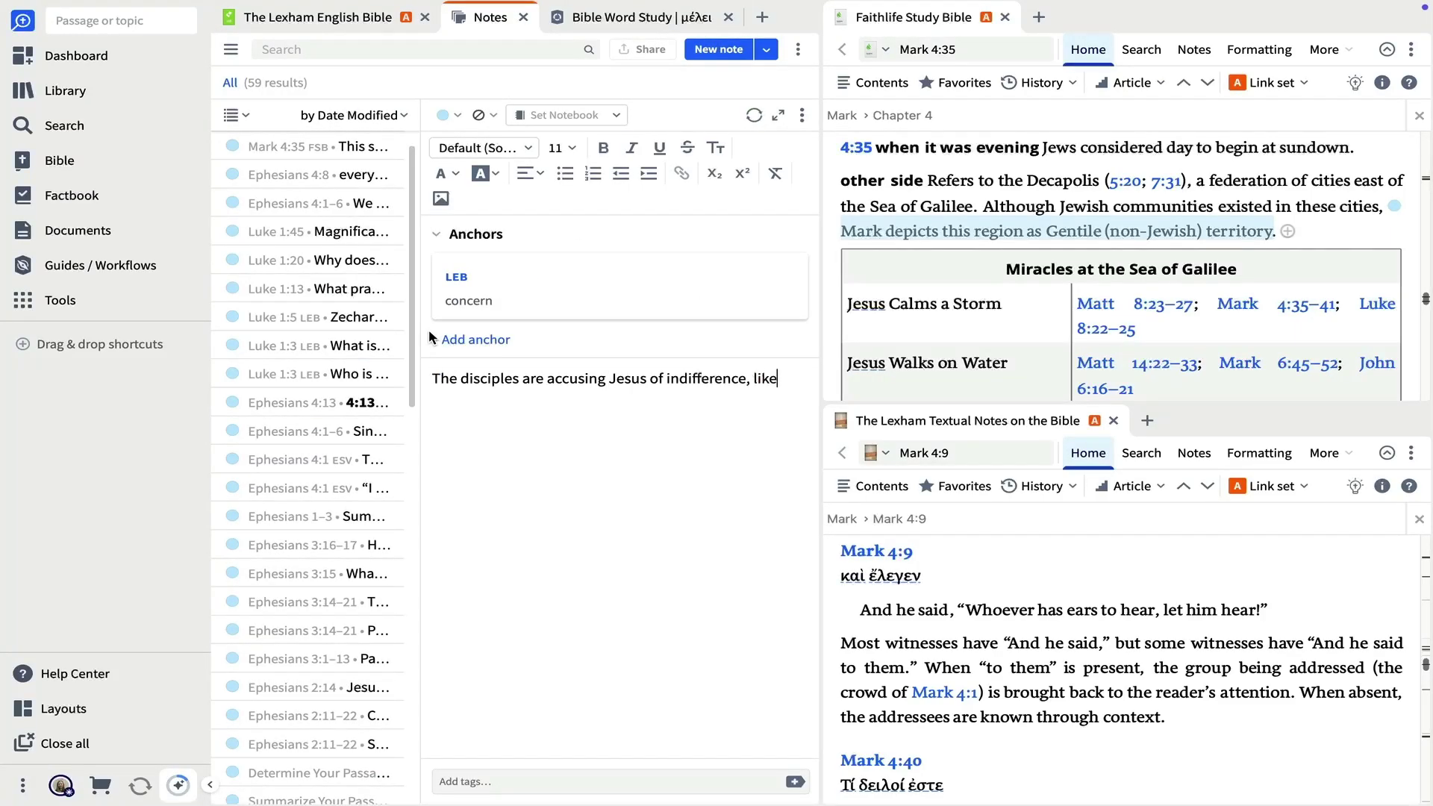
{"action": "type", "text": " the hired hand in John 10, or "}
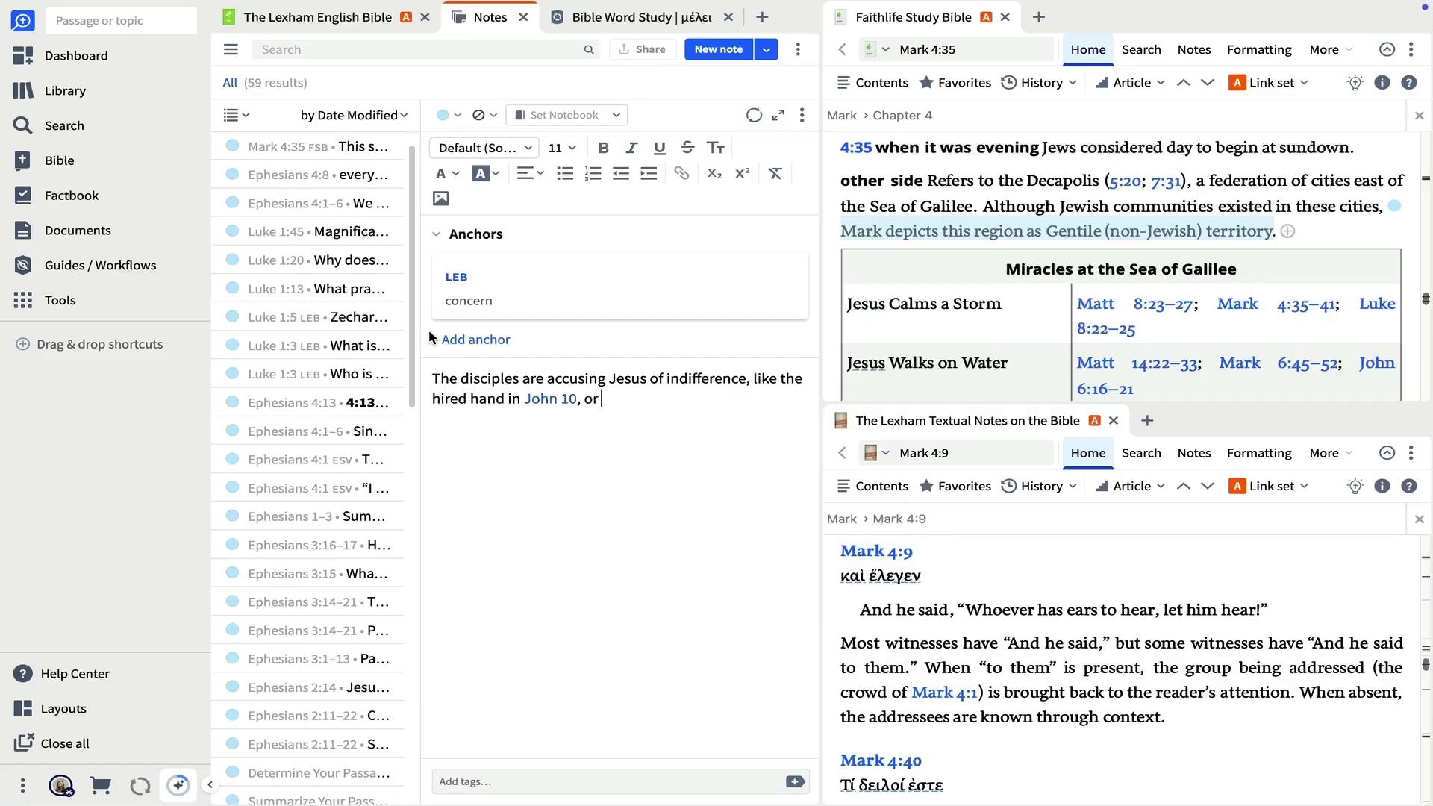
{"action": "type", "text": "of intentionally ignoring their ne"}
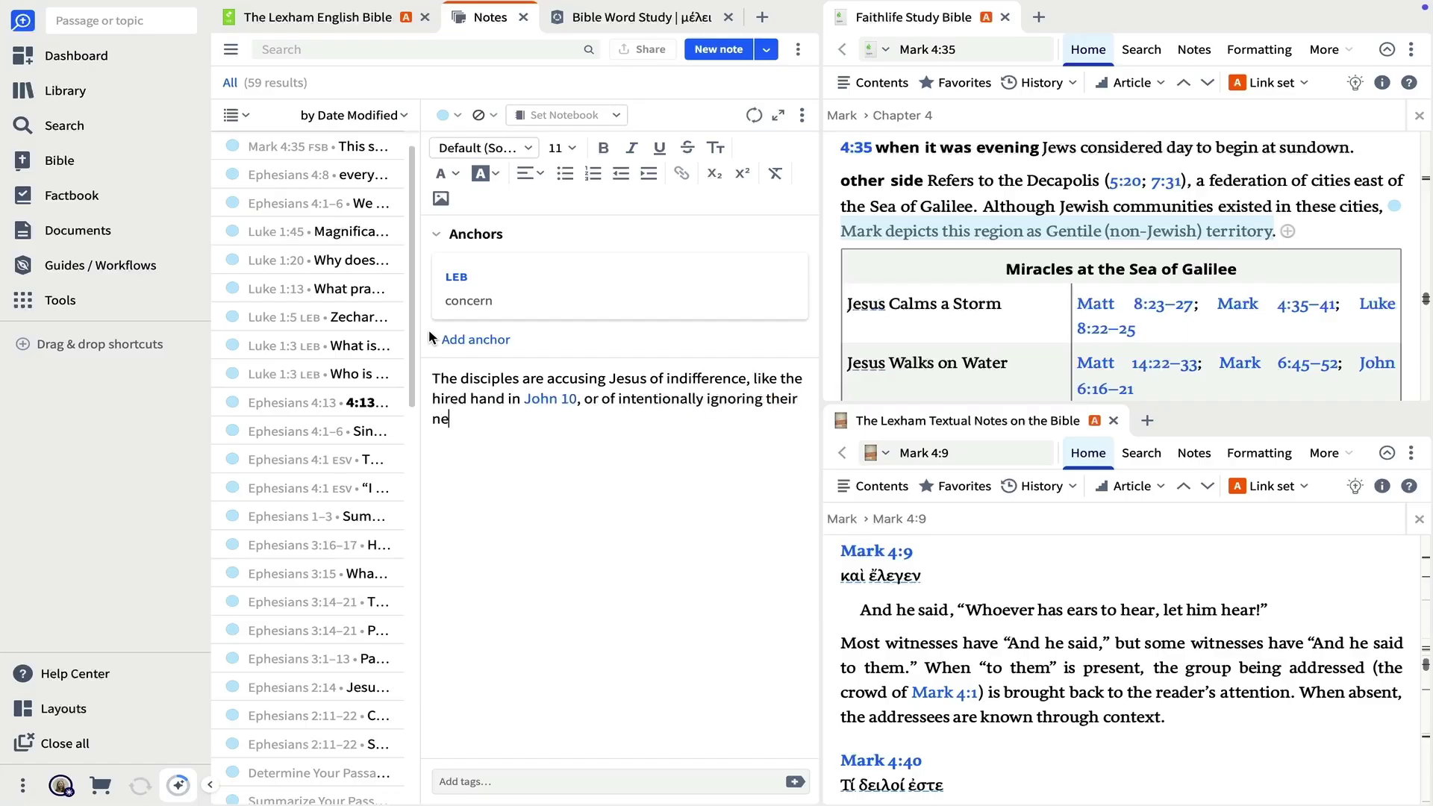
{"action": "type", "text": "eds, like Gallio with the beating of "}
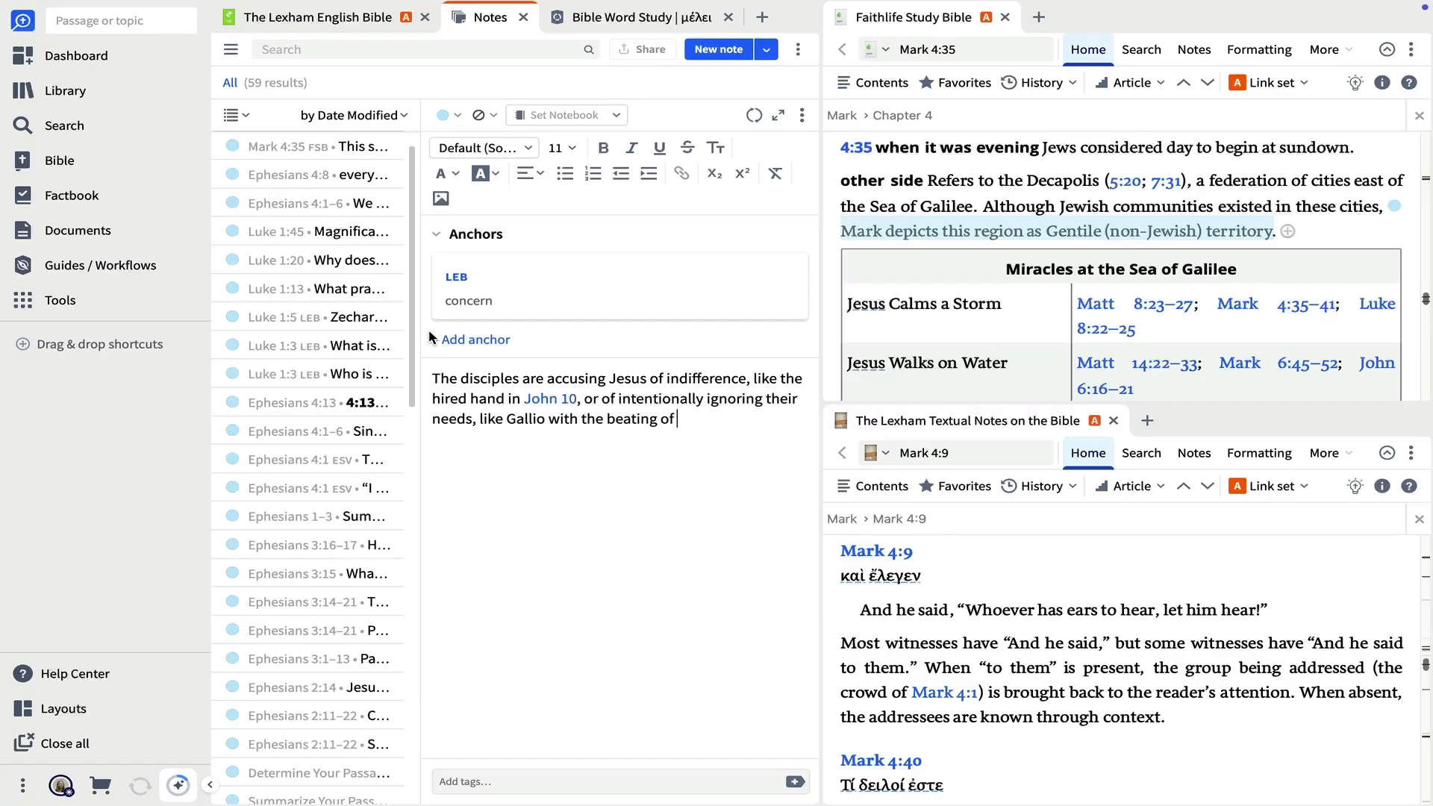
{"action": "type", "text": "Sosthenes in Acts 18."}
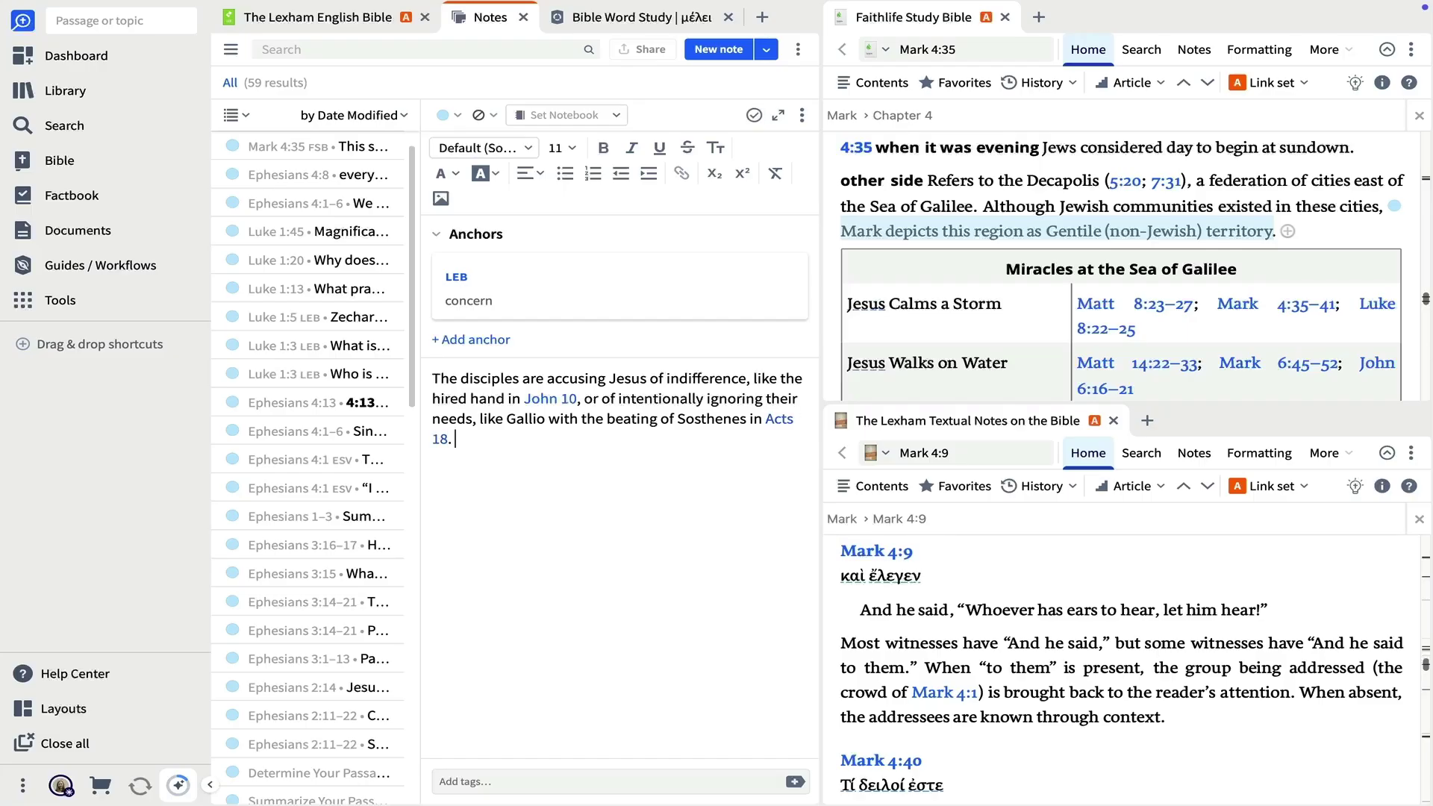
{"action": "key", "text": "ctrl+shift+Tab"}
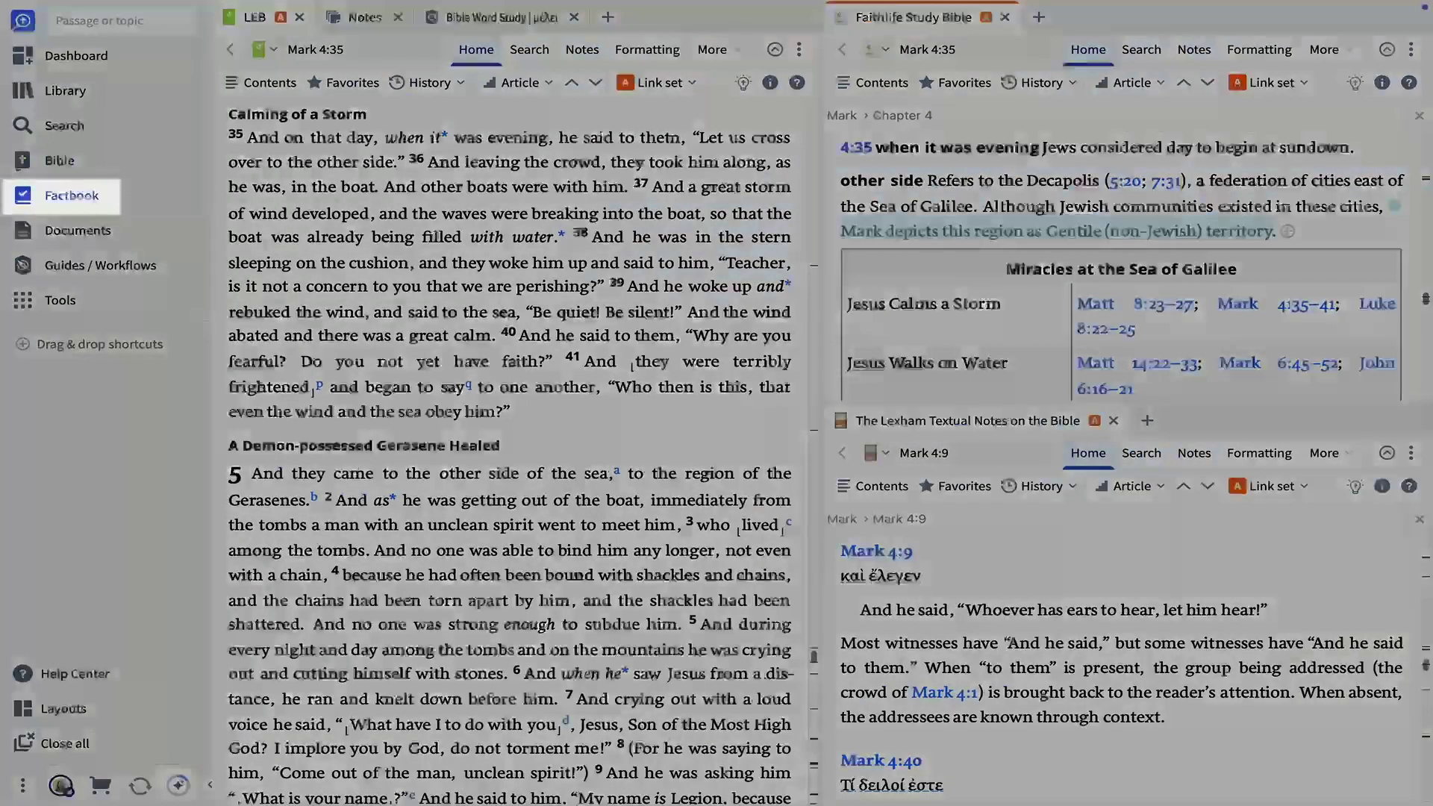
In the Factbook, replace the Jerusalem lookup with 'boat' and open the Ships and Boats entry.
{"action": "left_click", "coordinate": [94, 199]}
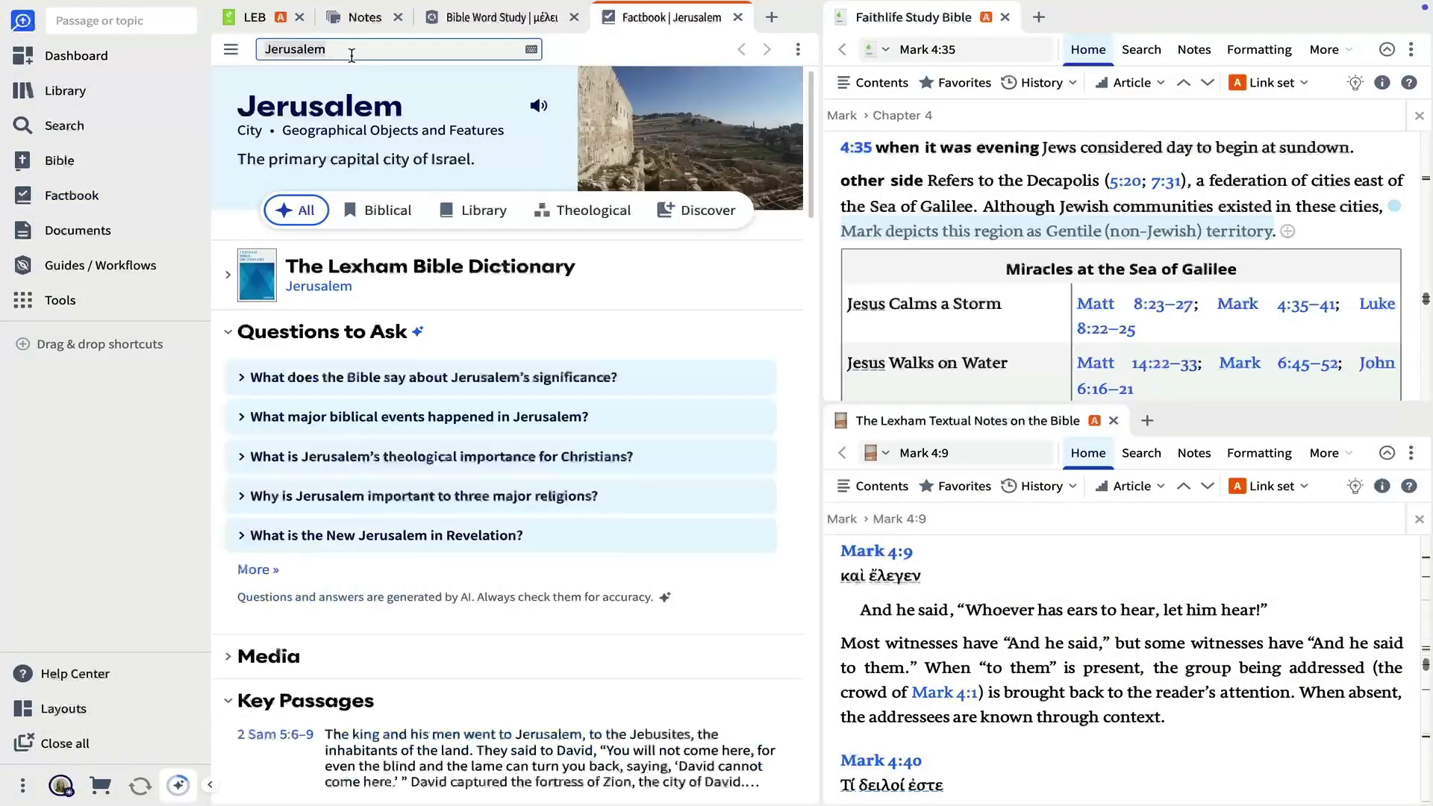
{"action": "left_click", "coordinate": [351, 54]}
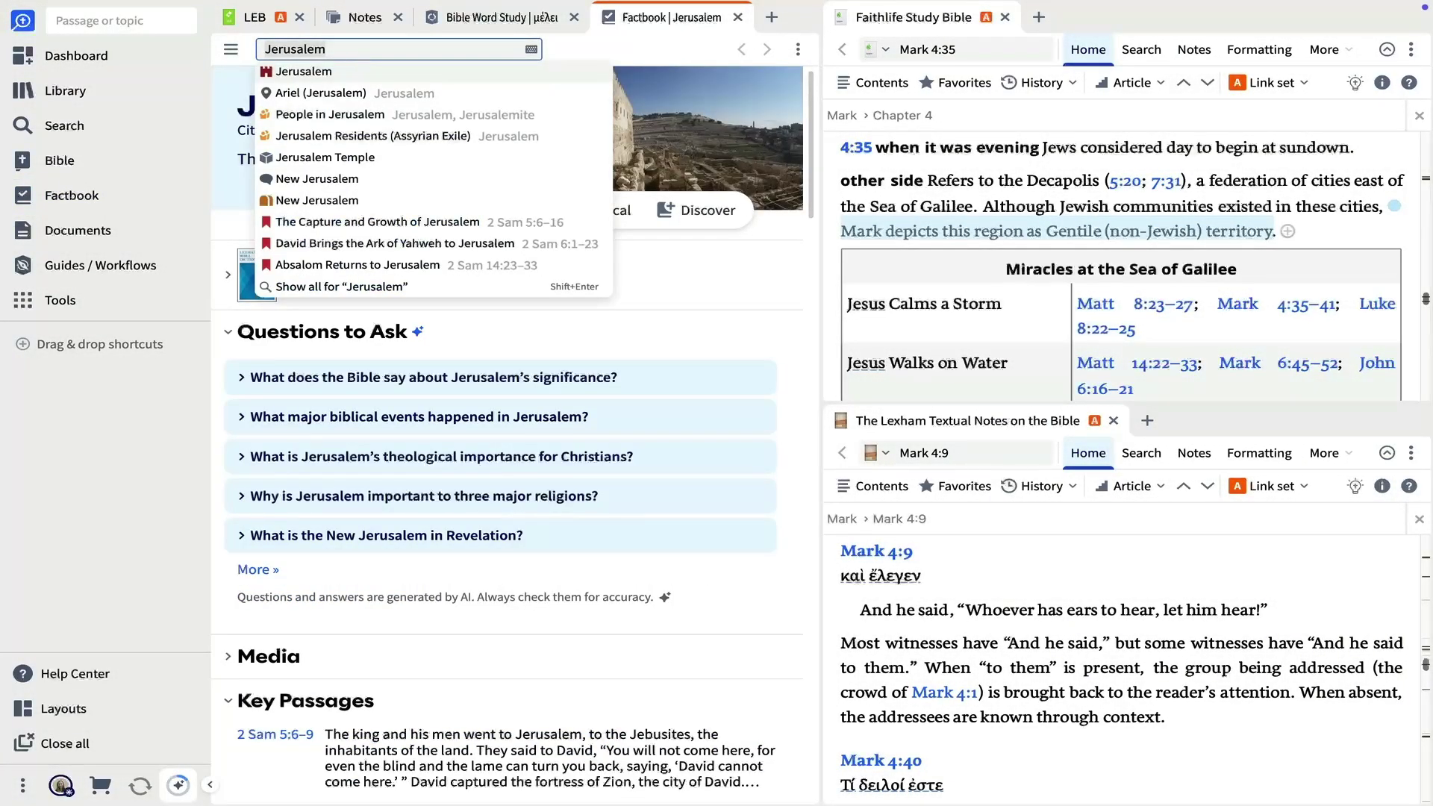
{"action": "key", "text": "ctrl+a"}
{"action": "type", "text": "boat"}
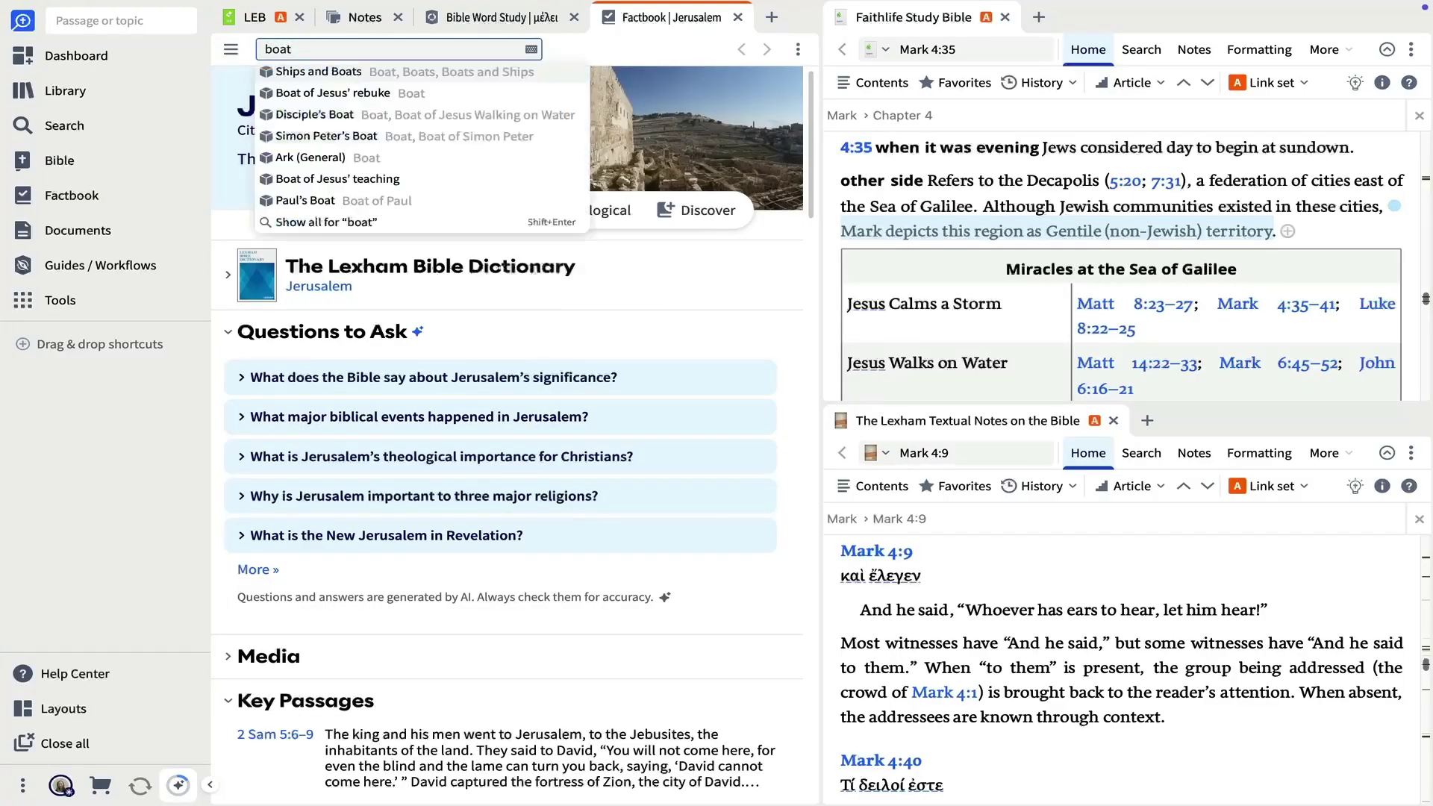
{"action": "left_click", "coordinate": [341, 70]}
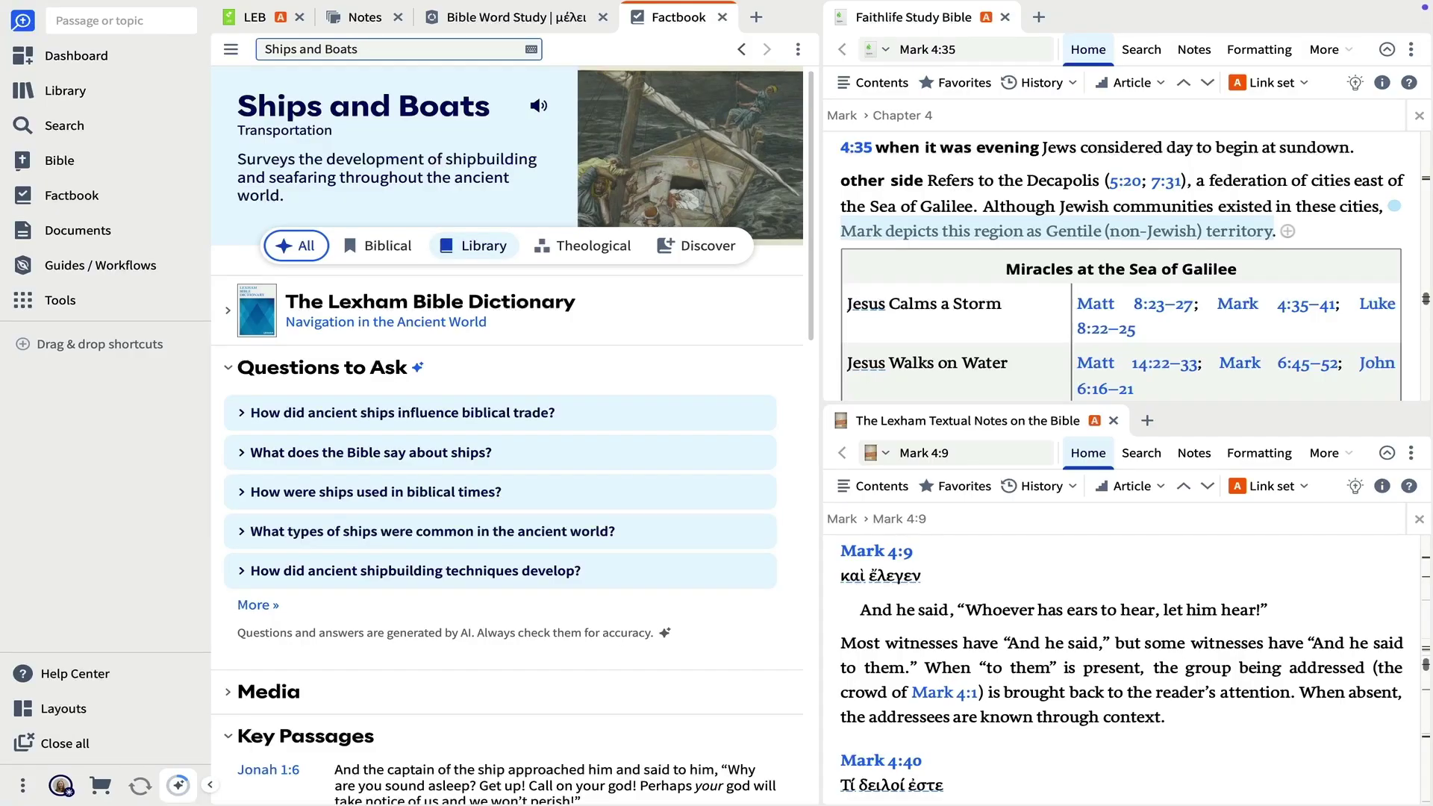
Browse the Library results for Ships and Boats.
{"action": "left_click", "coordinate": [478, 246]}
{"action": "scroll", "coordinate": [430, 342], "scroll_direction": "down", "scroll_amount": 1}
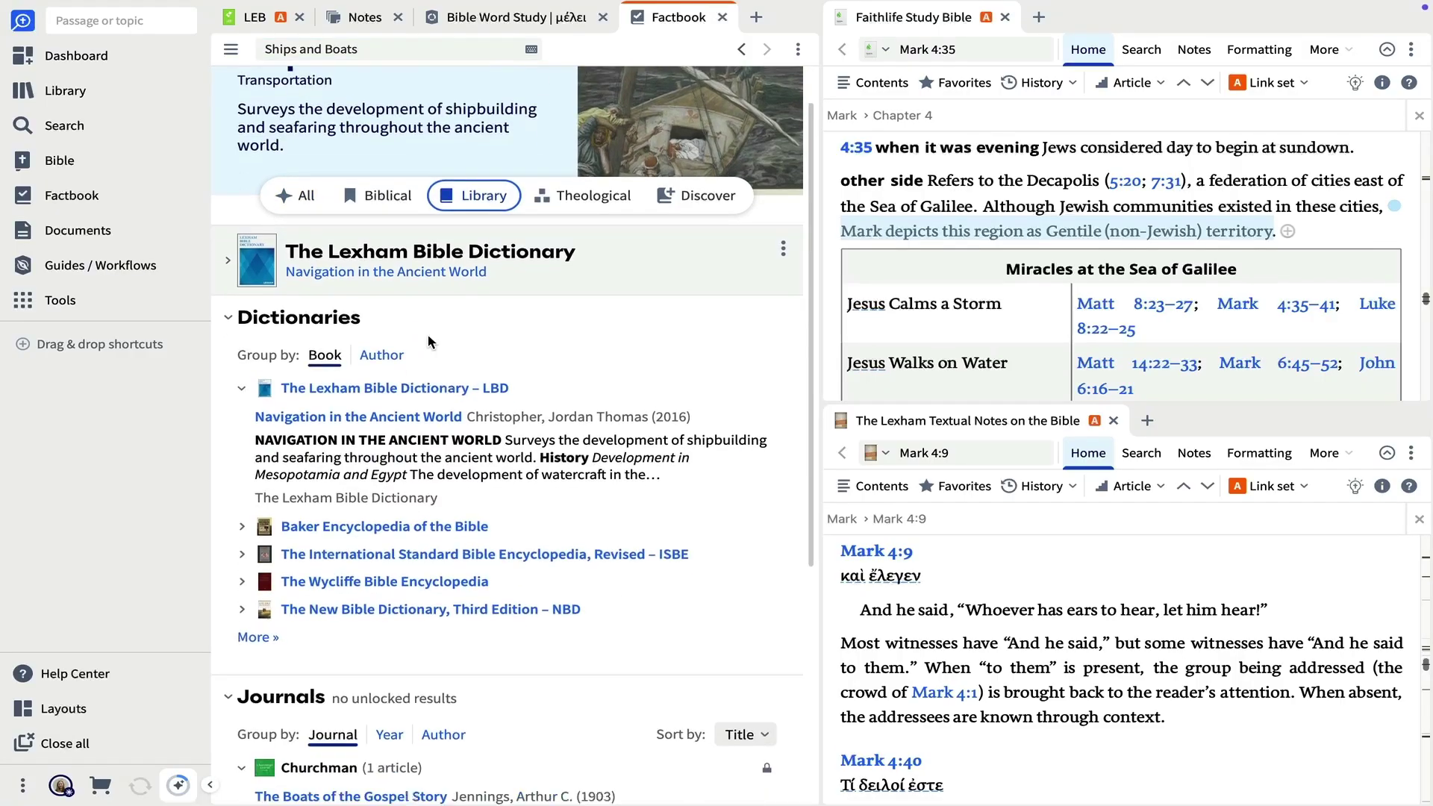
{"action": "scroll", "coordinate": [430, 342], "scroll_direction": "down", "scroll_amount": 5}
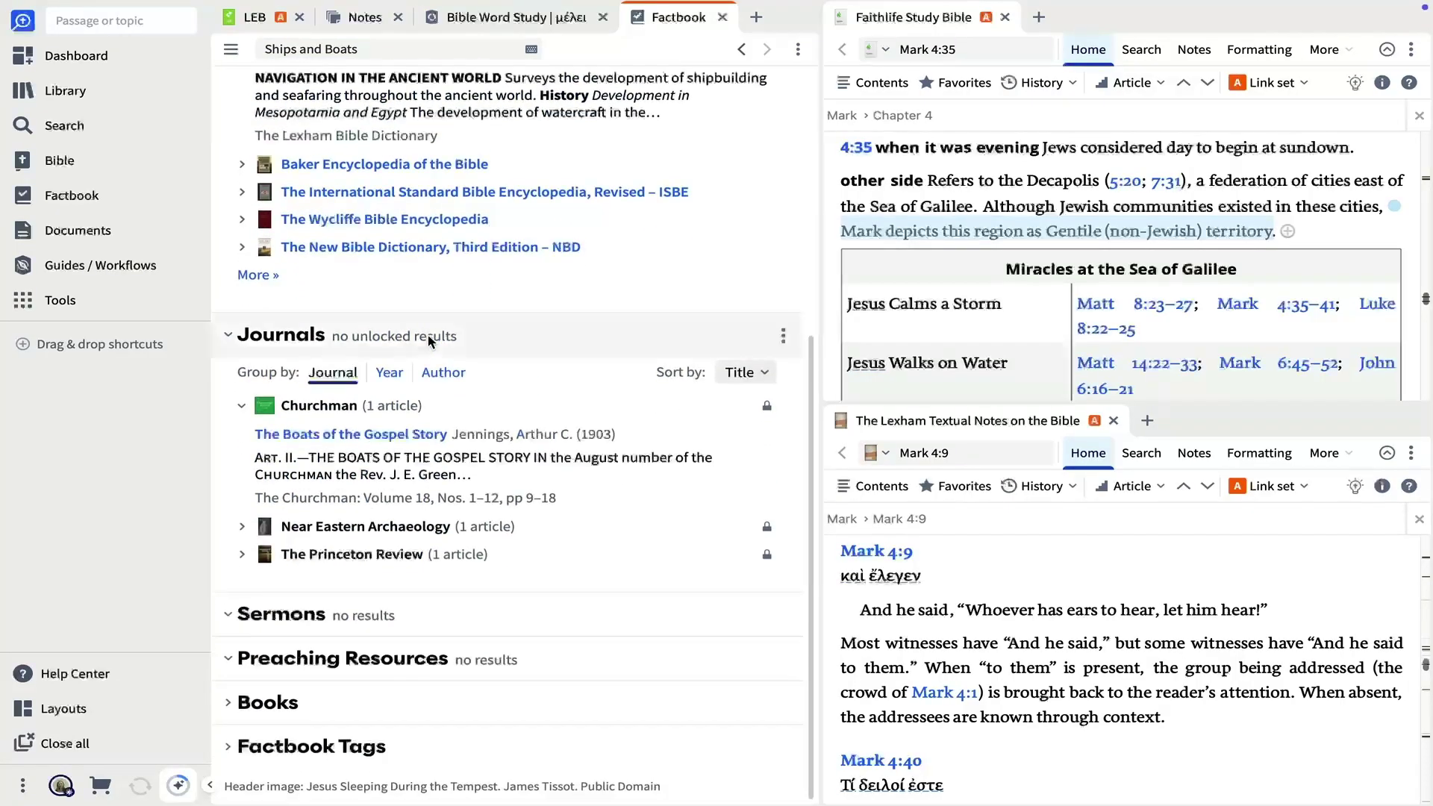
{"action": "scroll", "coordinate": [431, 342], "scroll_direction": "up", "scroll_amount": 5}
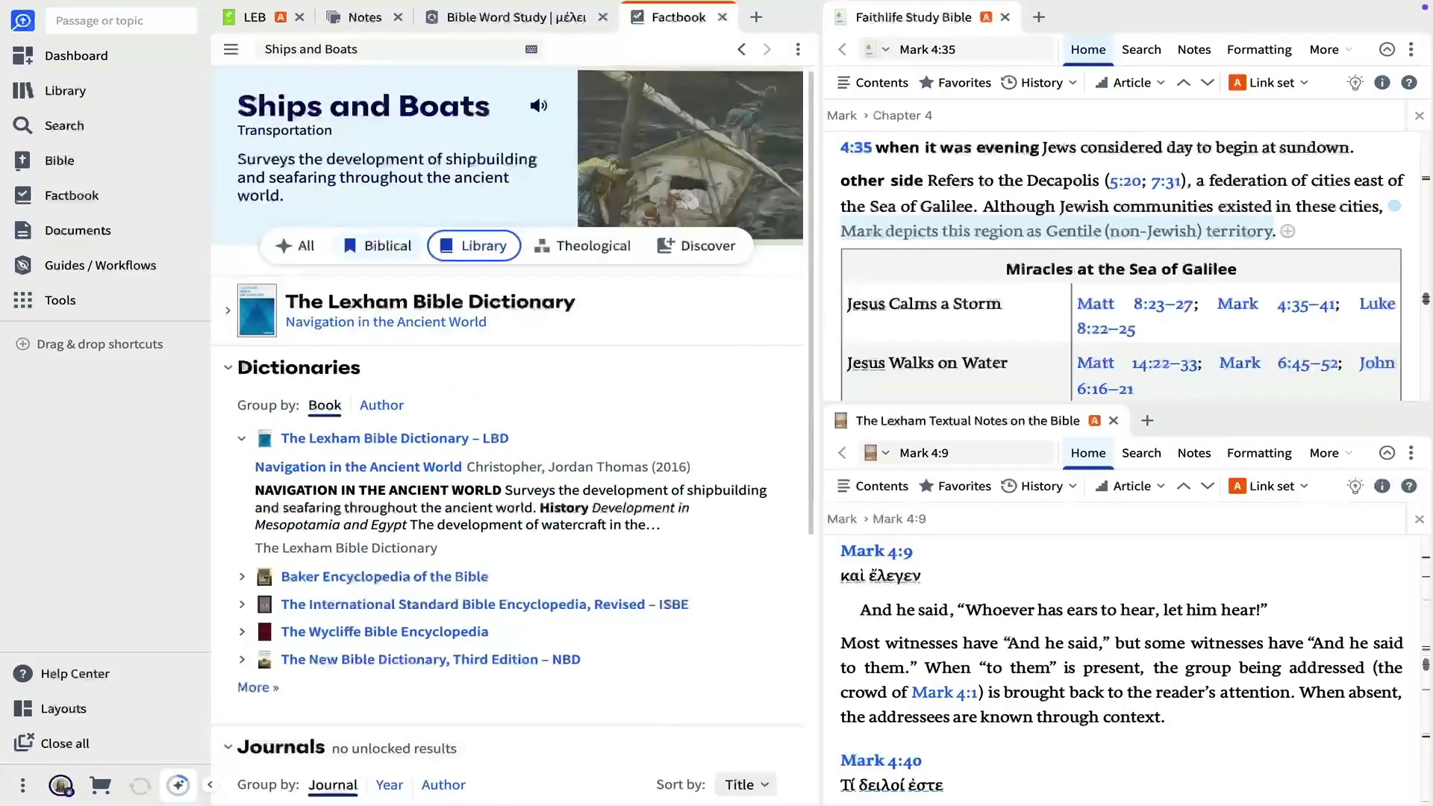
Show the Biblical results and expand 'What does the Bible say about ships?'.
{"action": "left_click", "coordinate": [378, 245]}
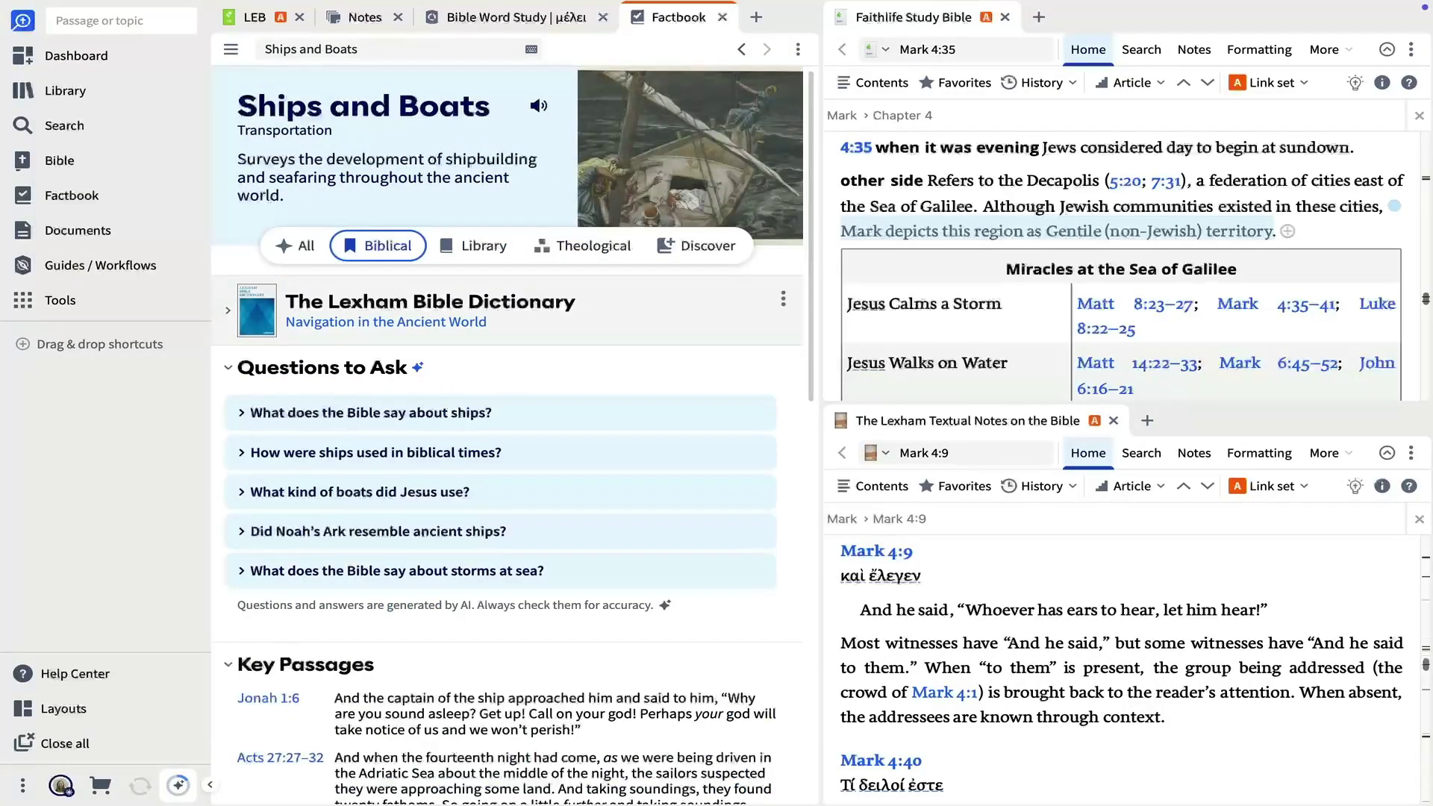
{"action": "scroll", "coordinate": [475, 308], "scroll_direction": "down", "scroll_amount": 1}
{"action": "scroll", "coordinate": [475, 308], "scroll_direction": "down", "scroll_amount": 1}
{"action": "scroll", "coordinate": [475, 308], "scroll_direction": "down", "scroll_amount": 4}
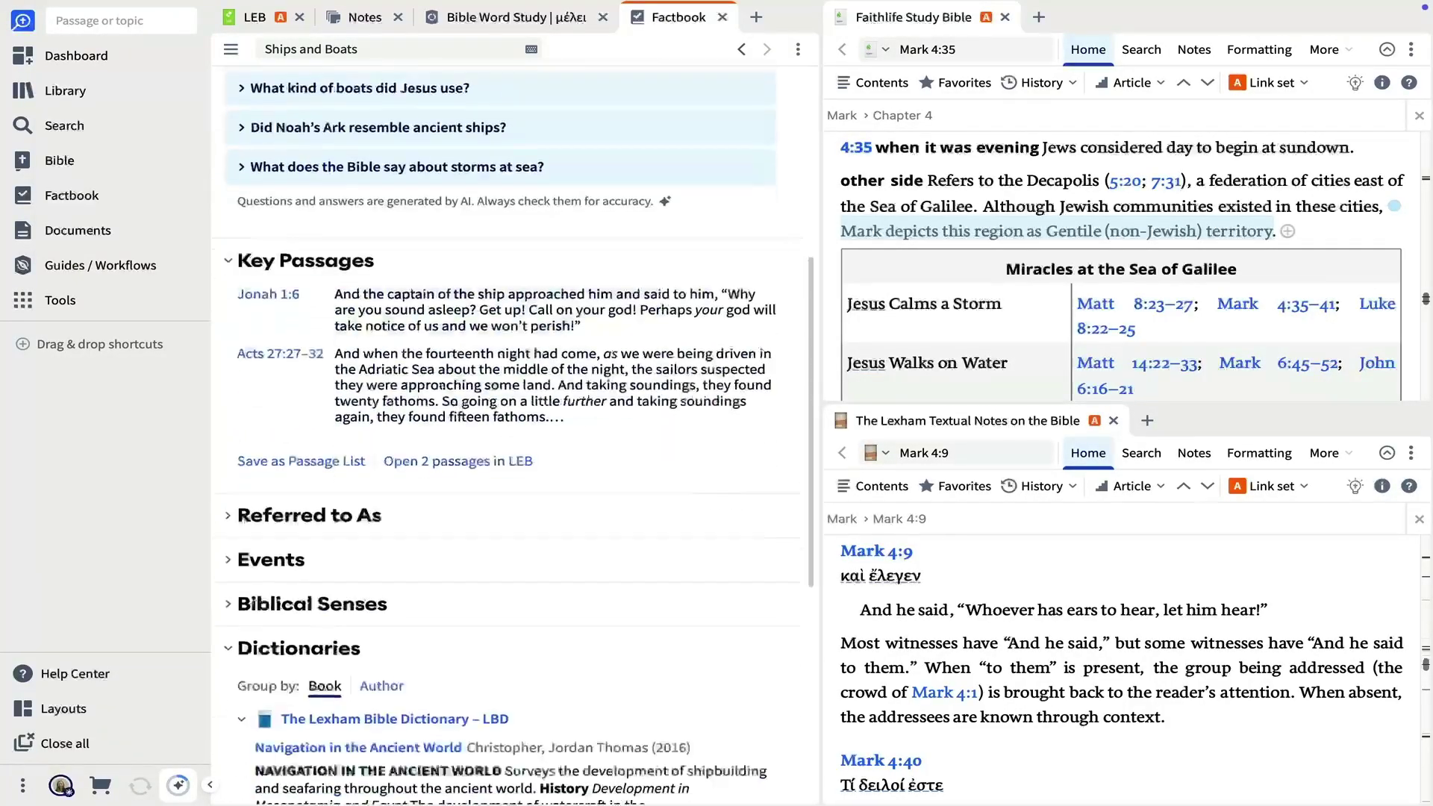
{"action": "scroll", "coordinate": [475, 301], "scroll_direction": "up", "scroll_amount": 1}
{"action": "scroll", "coordinate": [474, 301], "scroll_direction": "up", "scroll_amount": 5}
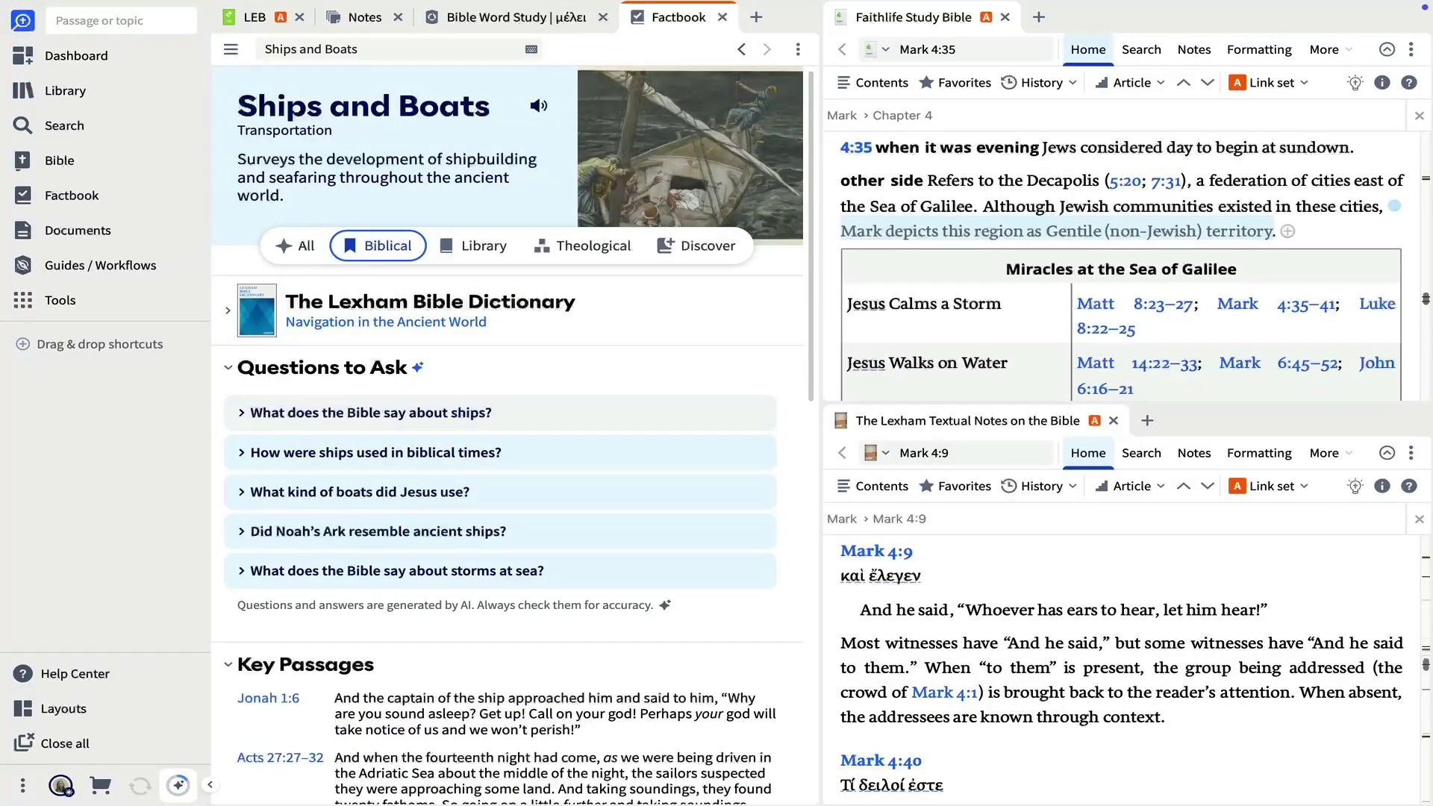
{"action": "left_click", "coordinate": [410, 414]}
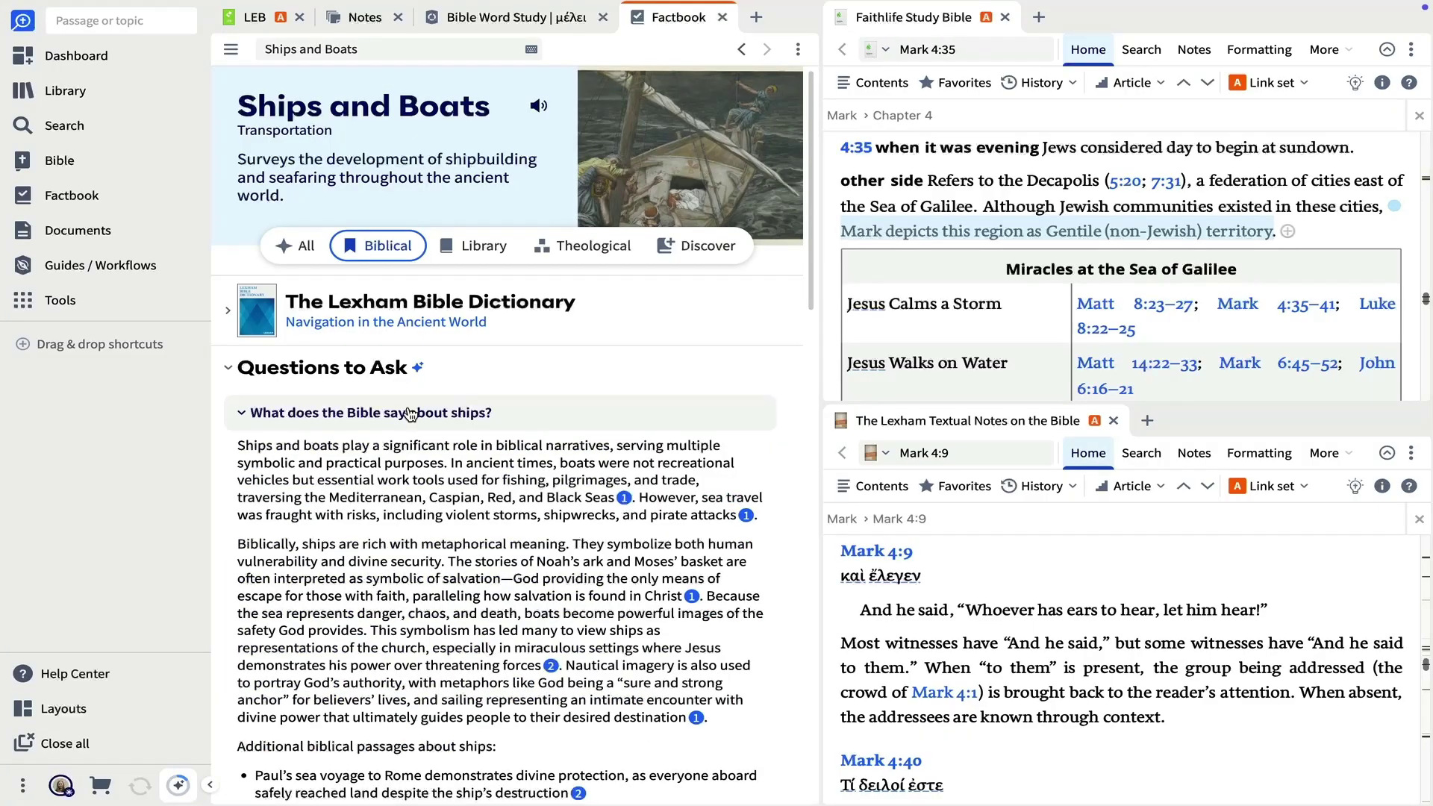
Read through the ships answer down to its three cited sources, including the Dictionary of Biblical Imagery.
{"action": "scroll", "coordinate": [409, 412], "scroll_direction": "down", "scroll_amount": 5}
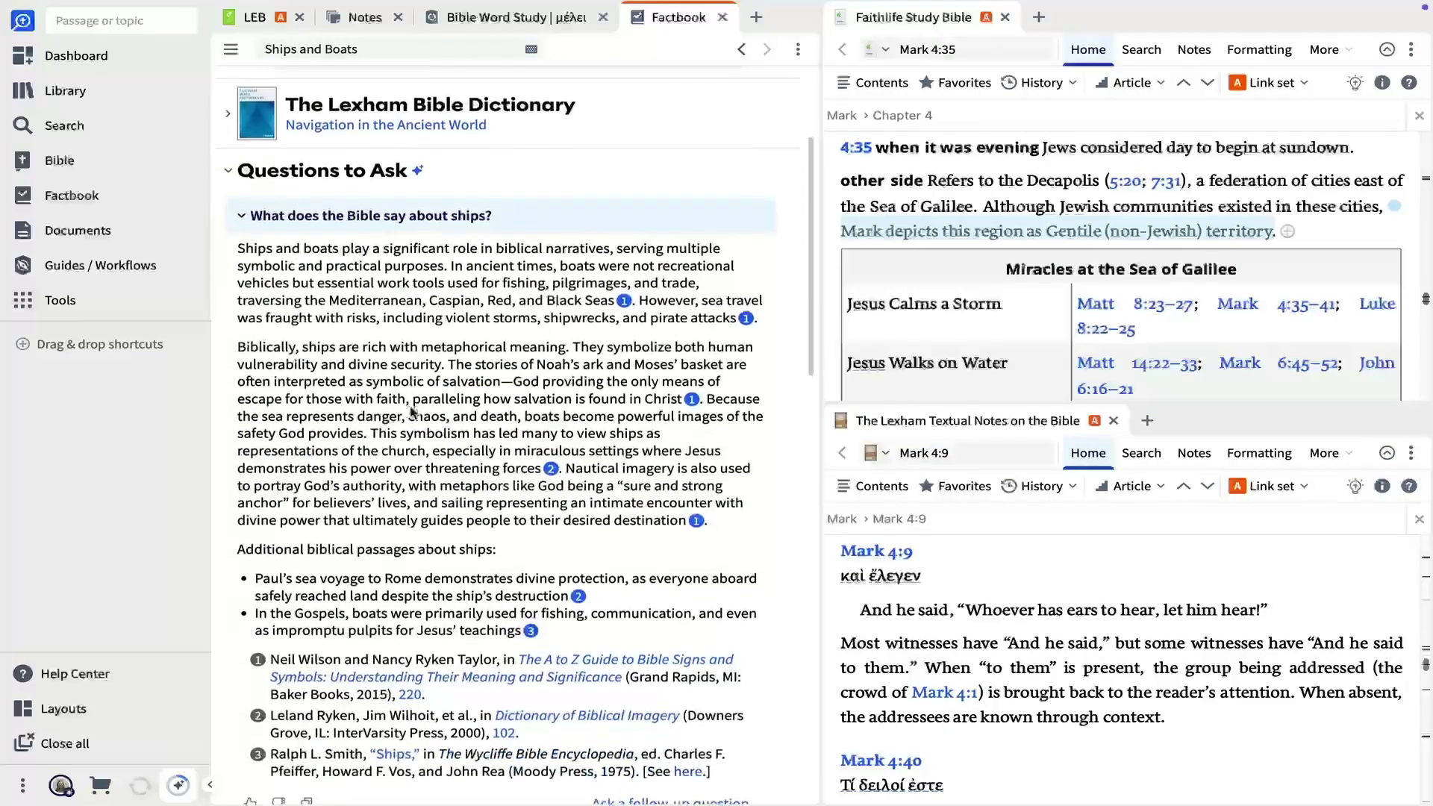
{"action": "scroll", "coordinate": [412, 409], "scroll_direction": "down", "scroll_amount": 2}
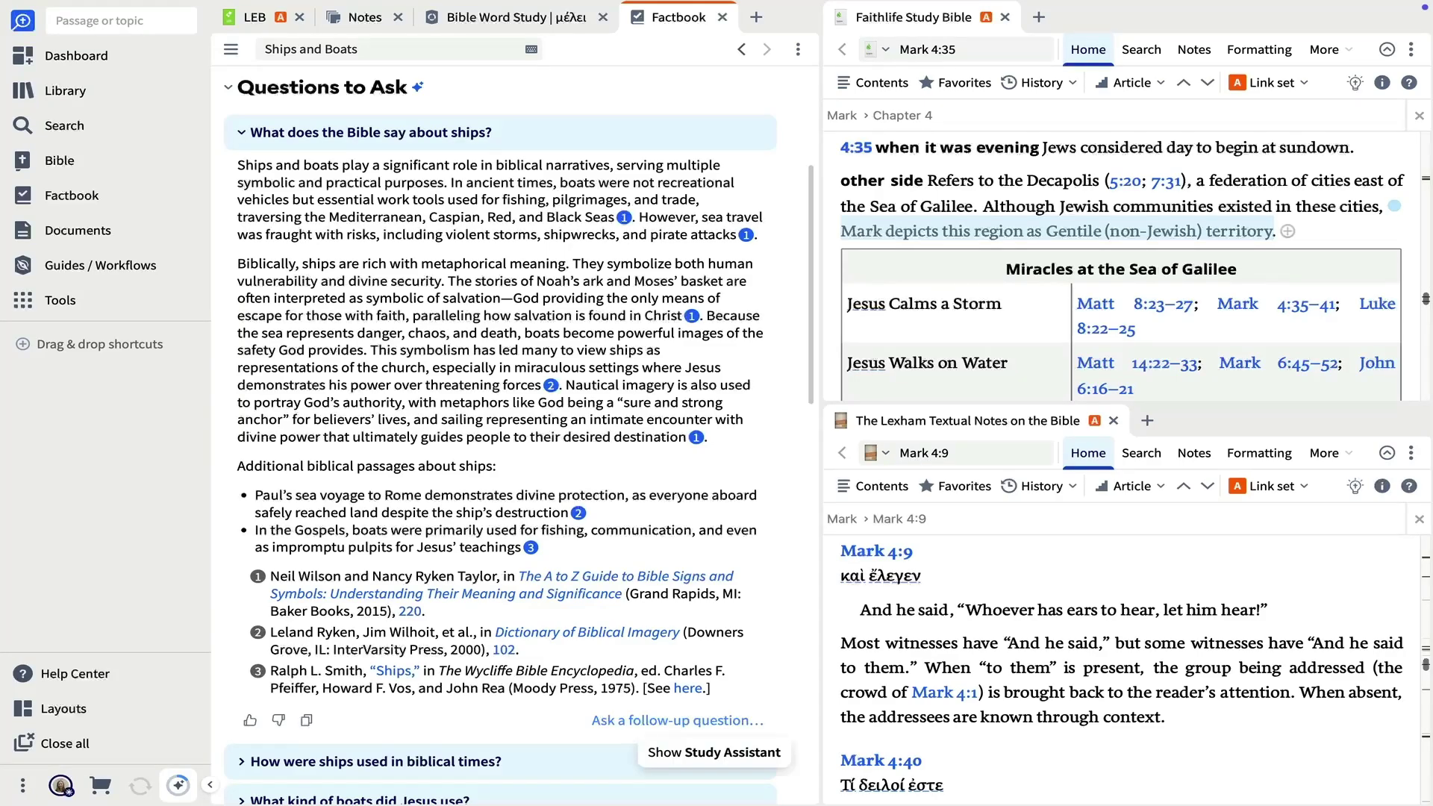
Ask which Old and New Testament passages use boats to show God's sovereignty, and read the answer.
{"action": "left_click", "coordinate": [715, 720]}
{"action": "type", "text": "What passages in the Old and N"}
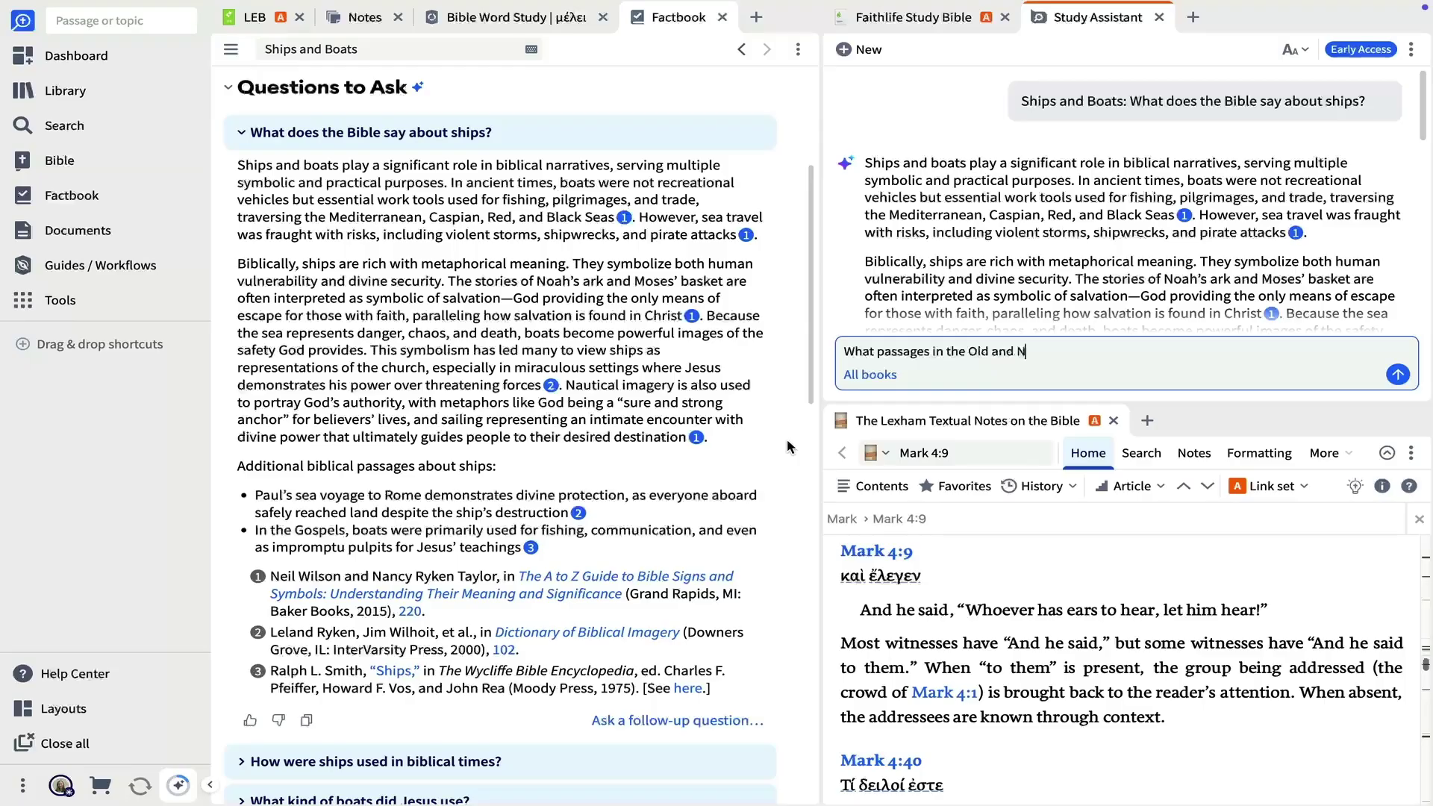
{"action": "type", "text": "ew Testaments use boats to demonstrate God's sovereignty and power?"}
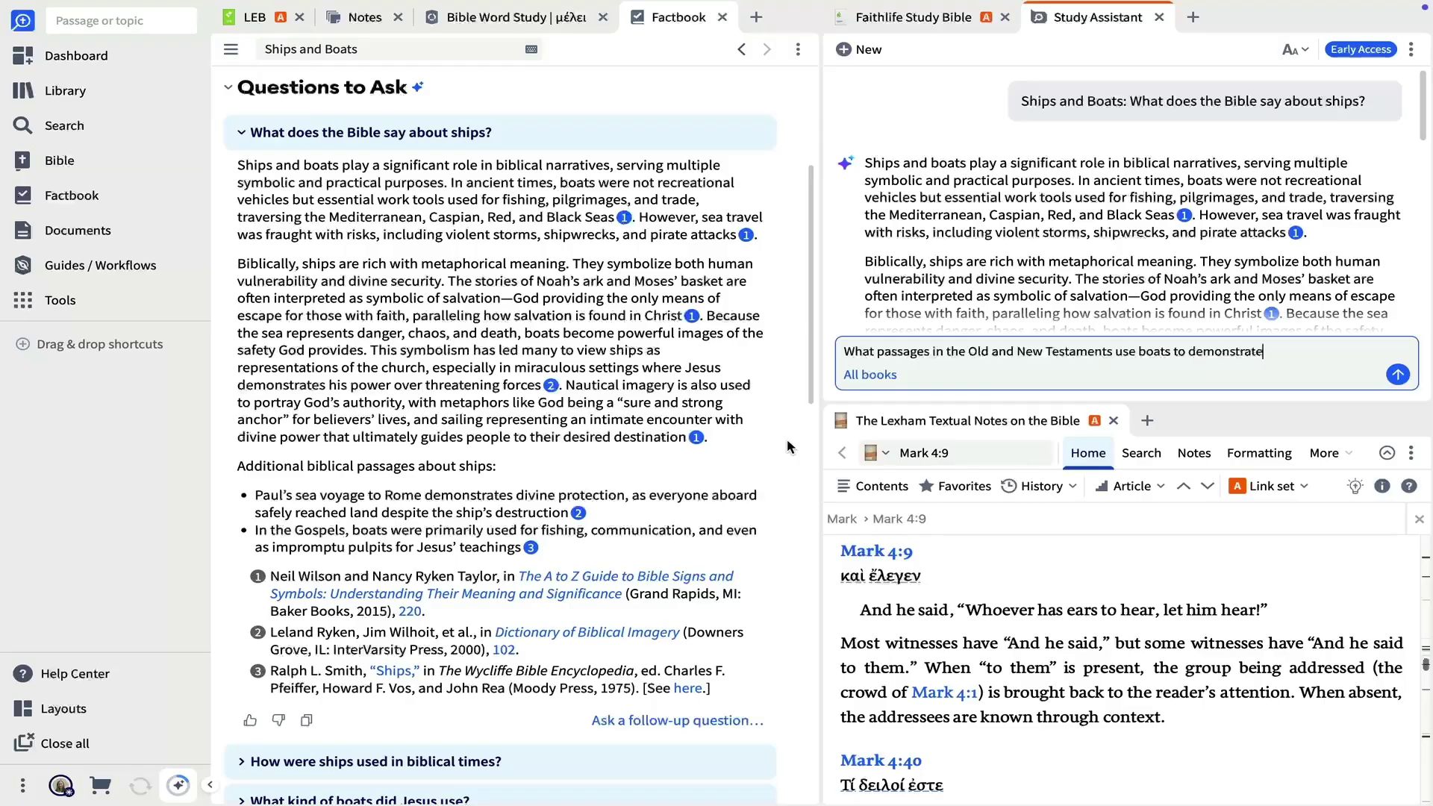
{"action": "key", "text": "Return"}
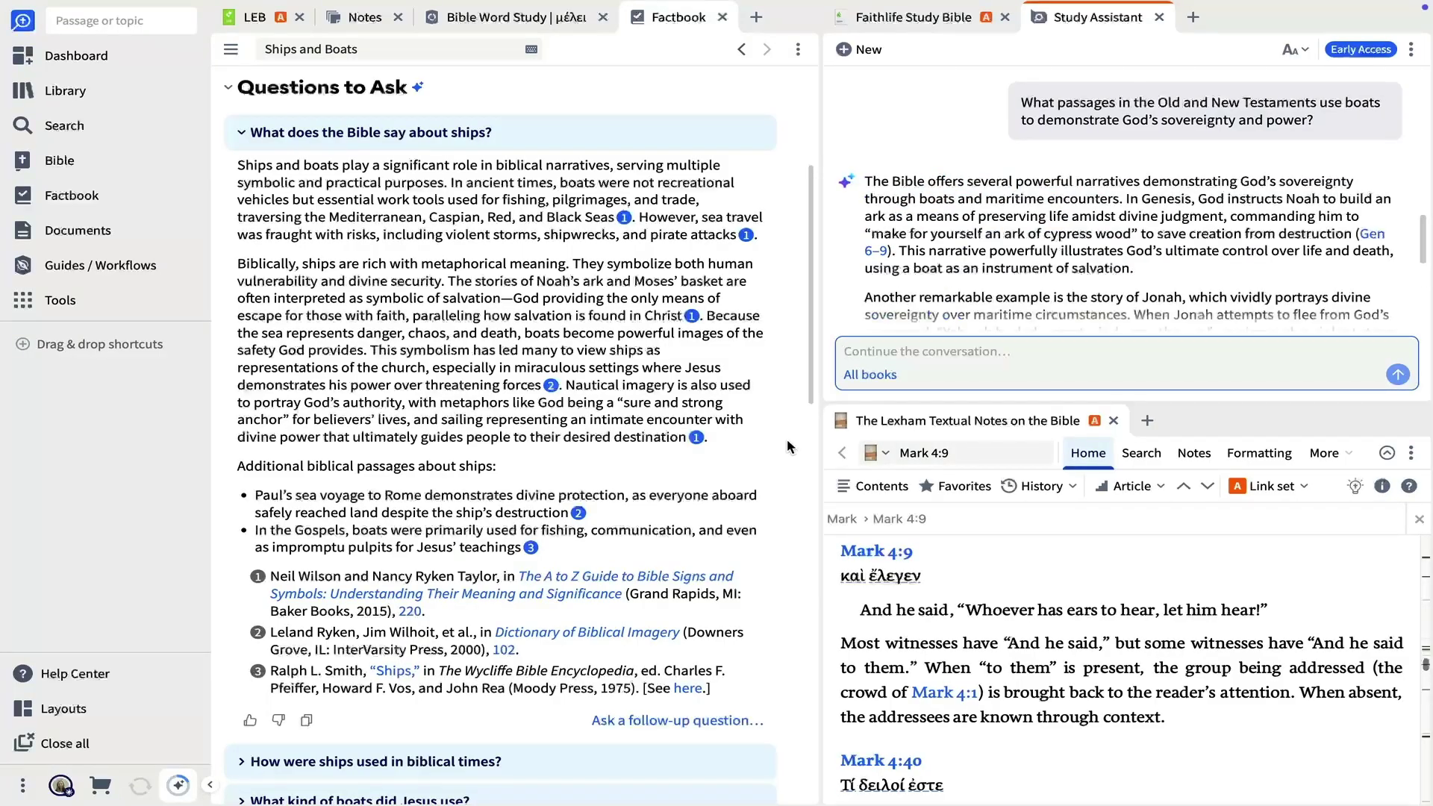
{"action": "scroll", "coordinate": [843, 306], "scroll_direction": "down", "scroll_amount": 2}
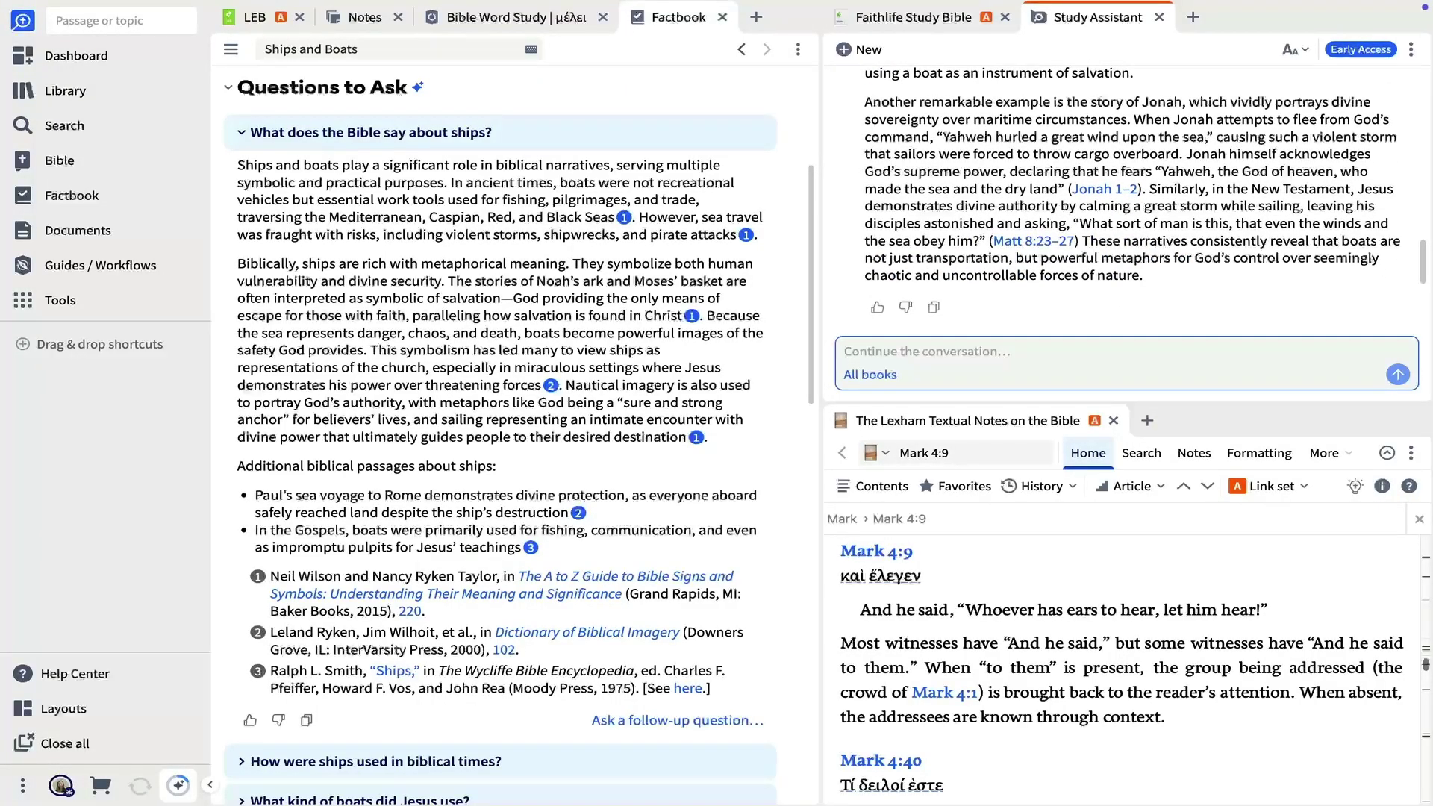
Open the cited Jonah 1–2 passage in the Lexham English Bible.
{"action": "left_click", "coordinate": [1082, 190]}
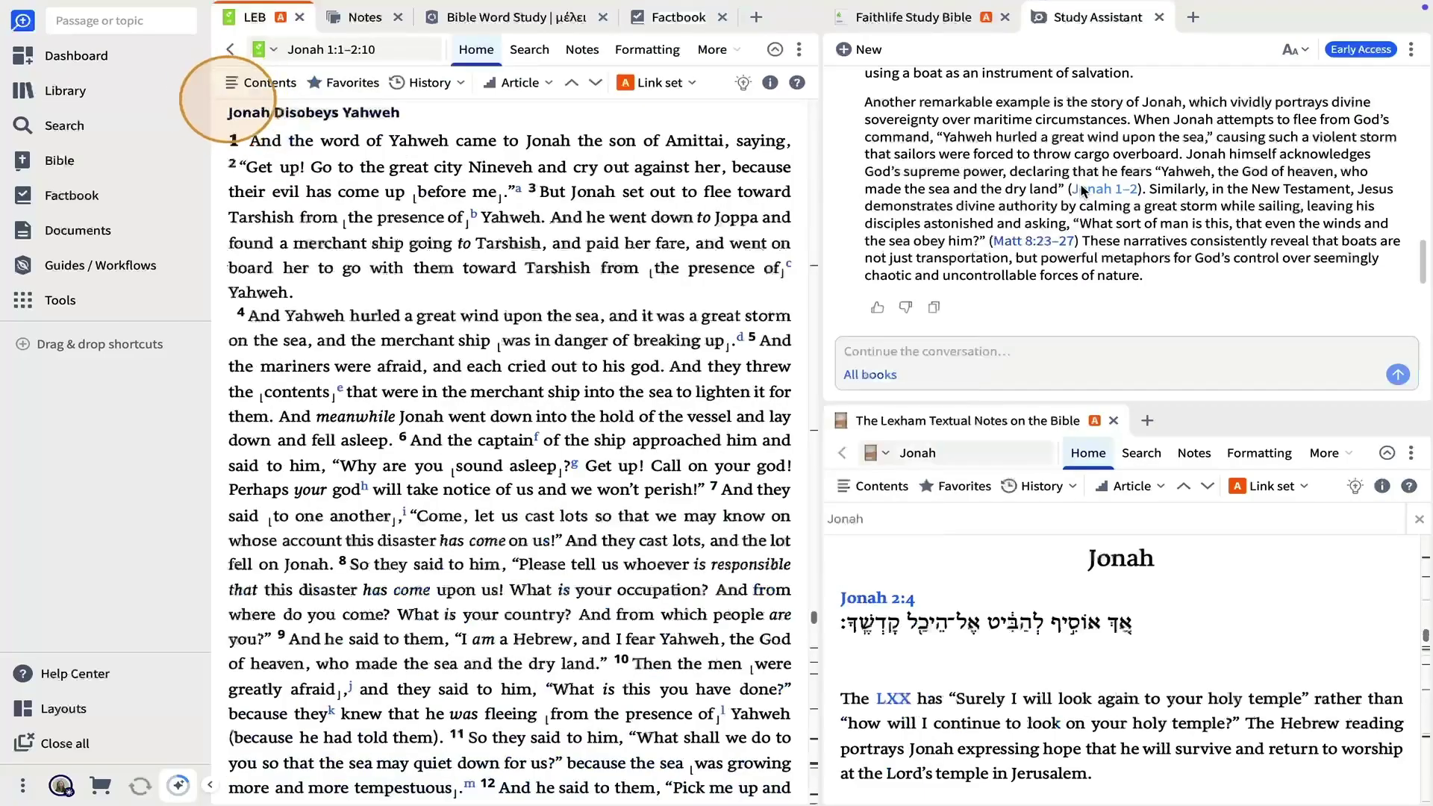